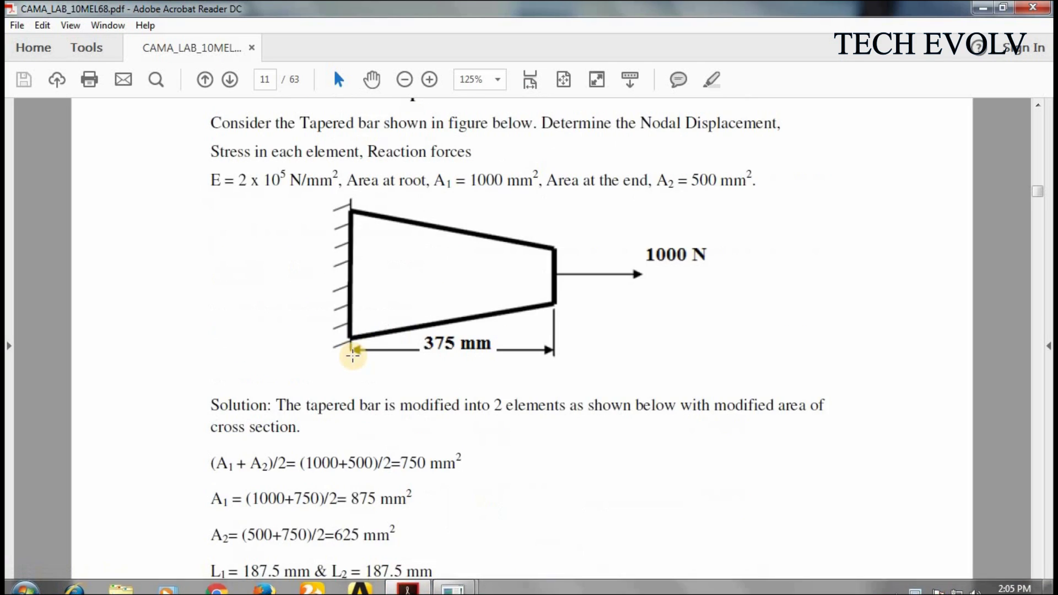
scroll(353, 355, "up", 3)
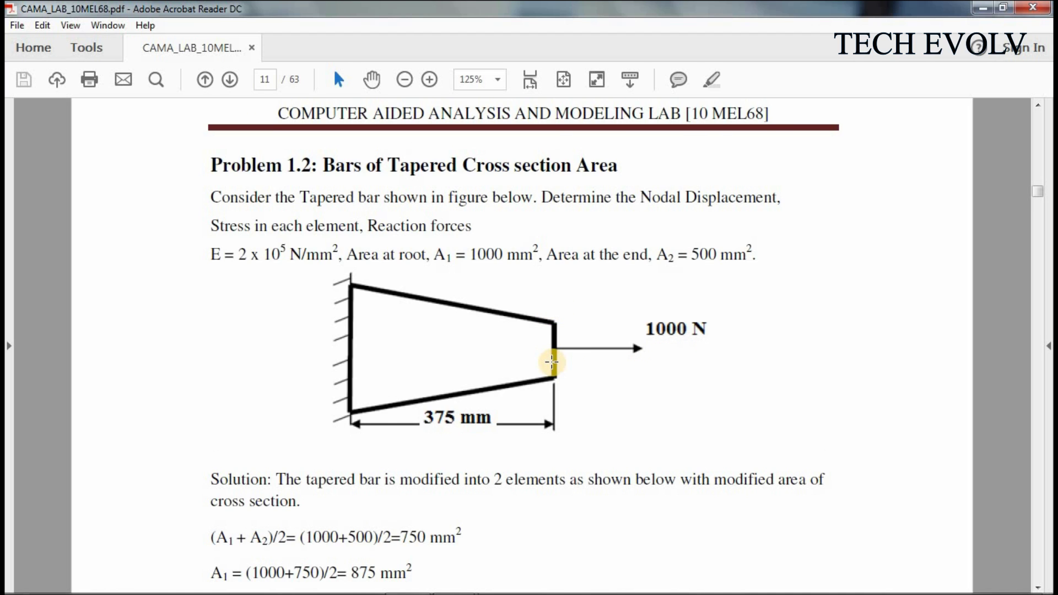
Step: Scroll the lab PDF to page 11, showing the Problem 1.2 tapered bar statement and figure
scroll(539, 310, "down", 5)
Step: Review the two-element stepped-bar figure and solution steps, then minimize Acrobat
scroll(511, 179, "up", 3)
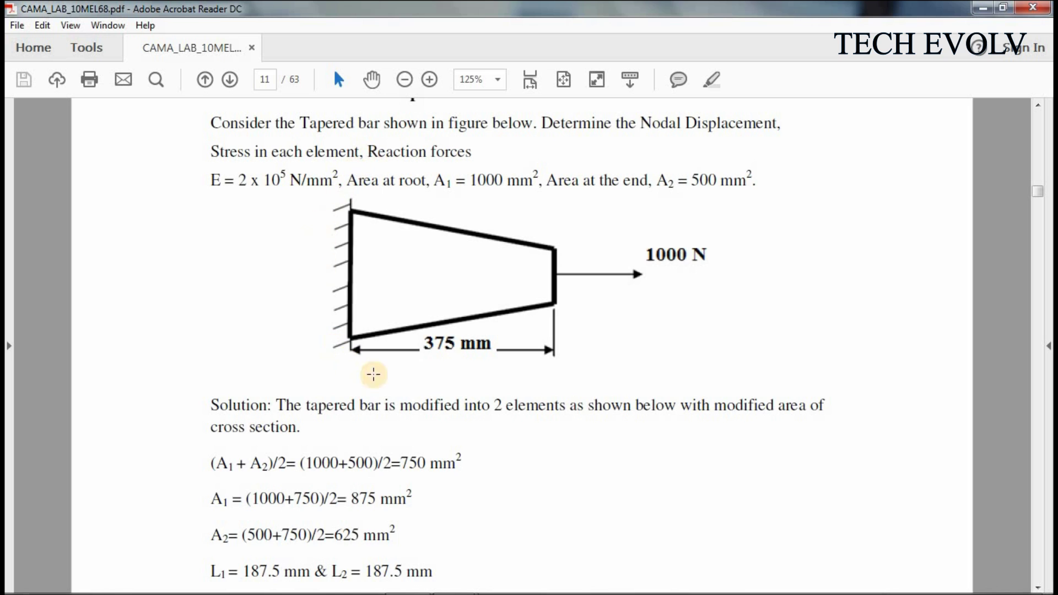
scroll(590, 287, "down", 6)
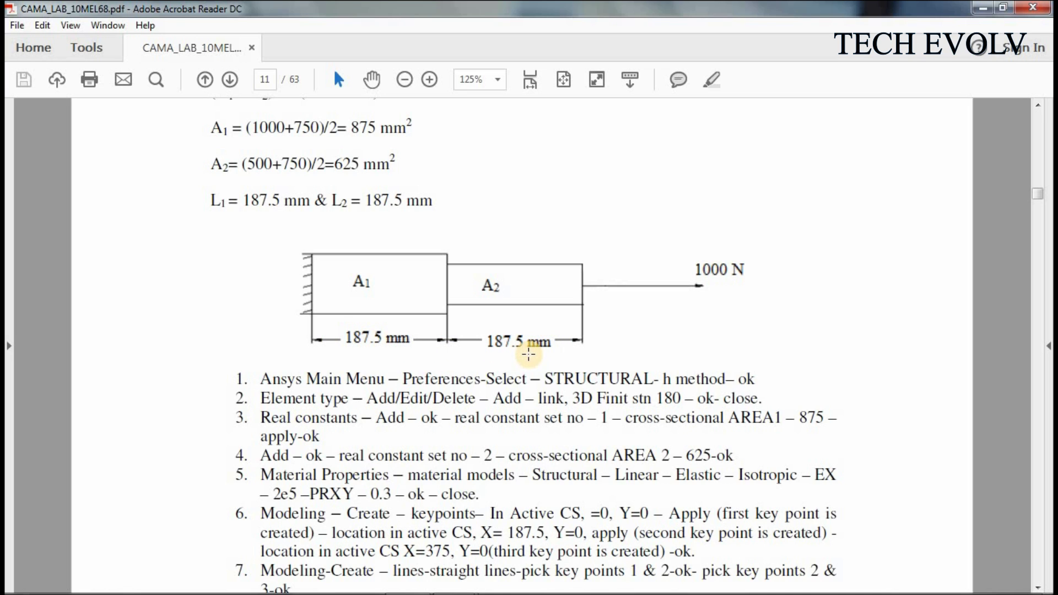
scroll(401, 273, "up", 3)
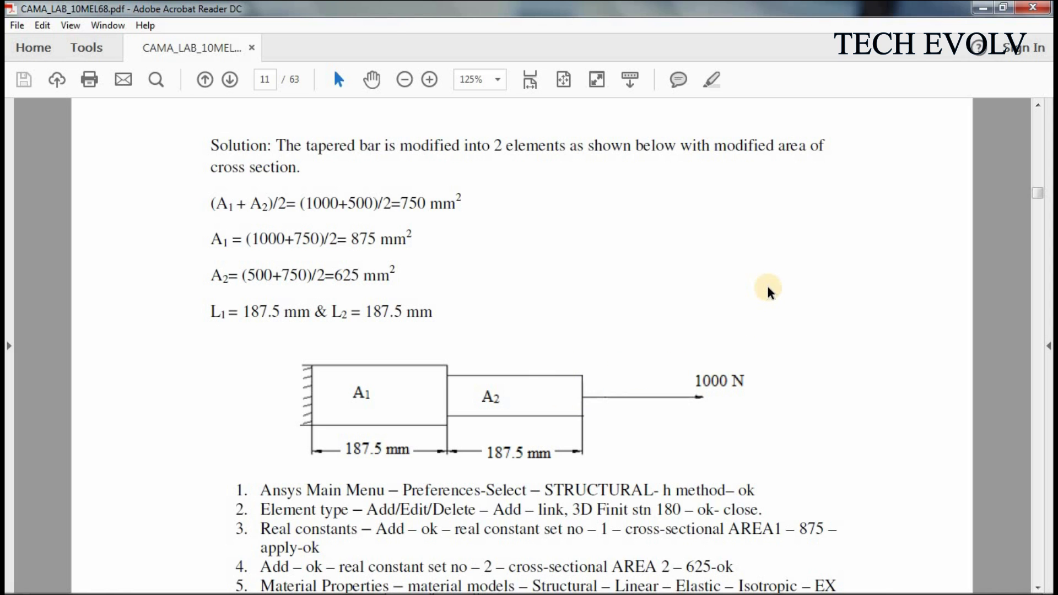
left_click(984, 9)
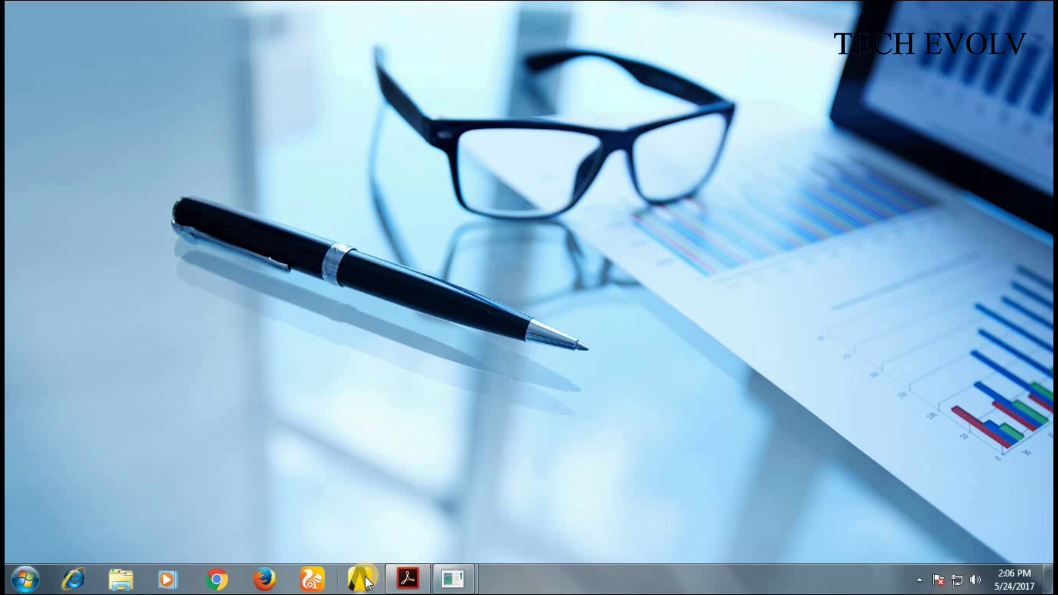
Step: Bring ANSYS up maximized and restrict preferences to Structural with the h-Method
mouse_move(453, 578)
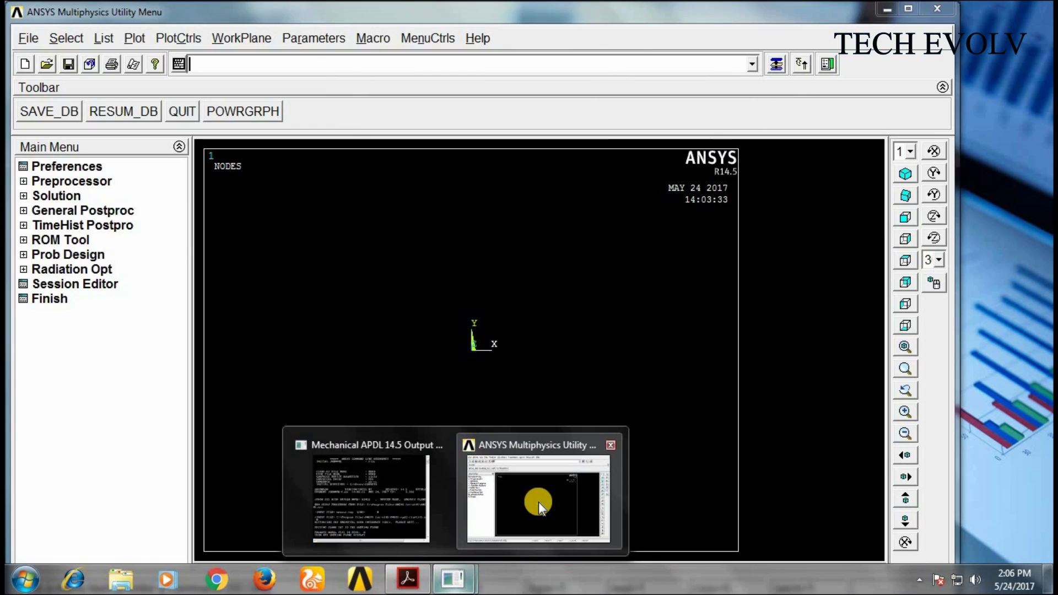
left_click(538, 502)
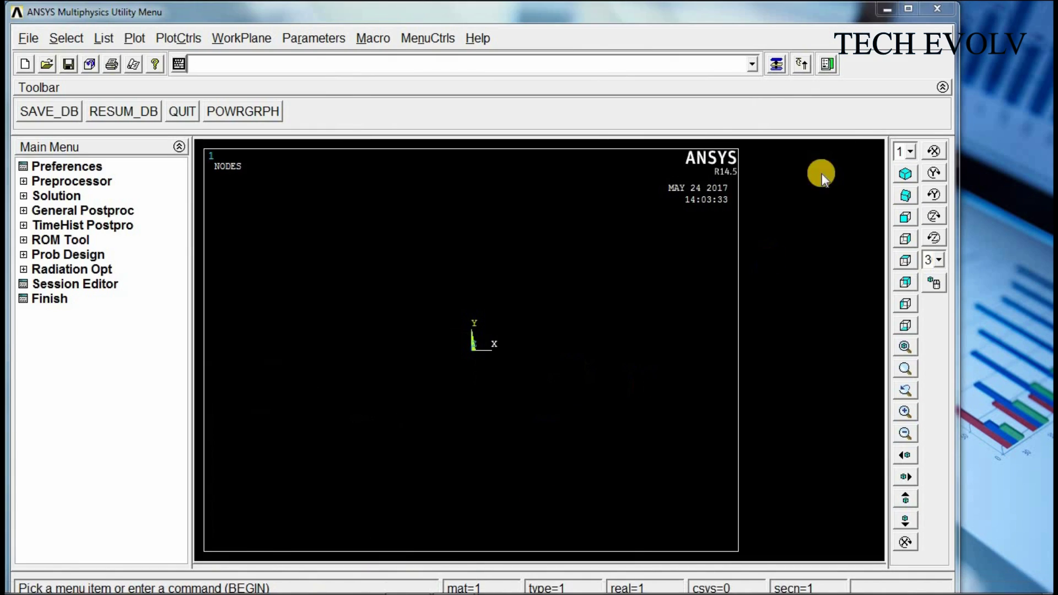
left_click(910, 10)
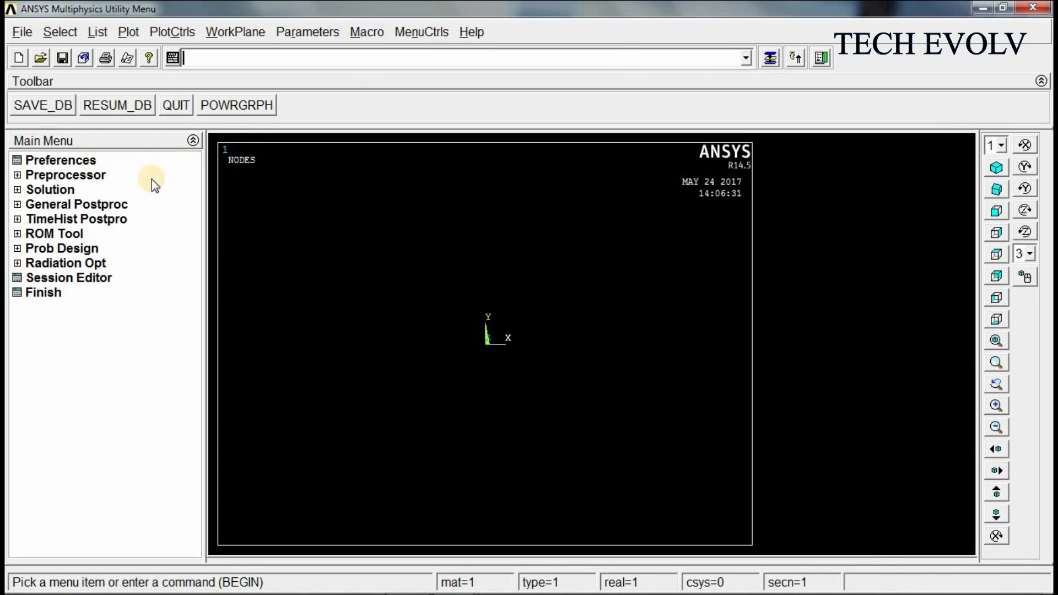
left_click(88, 161)
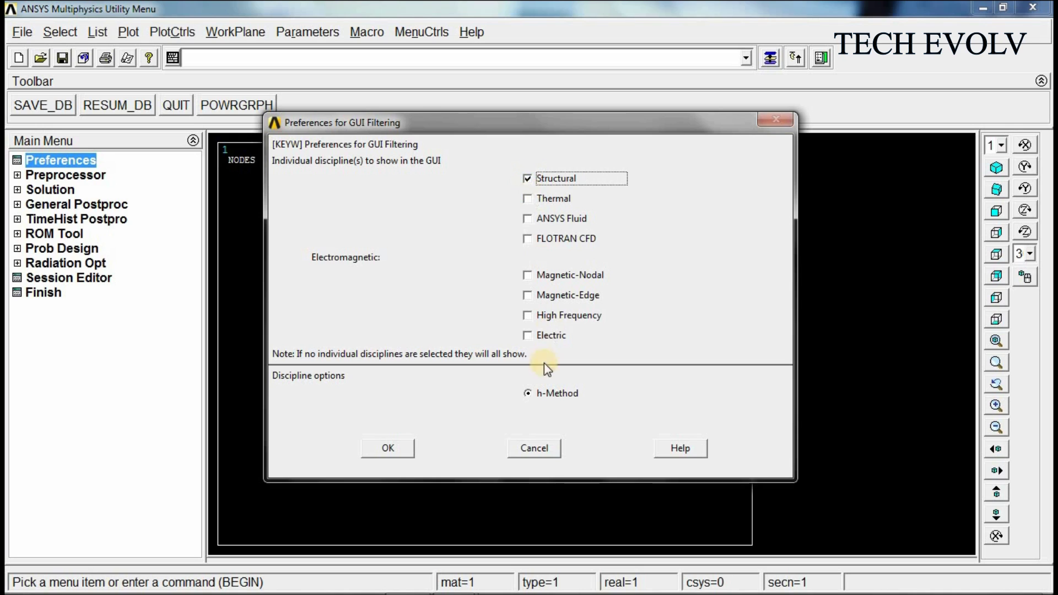
left_click(528, 393)
left_click(397, 448)
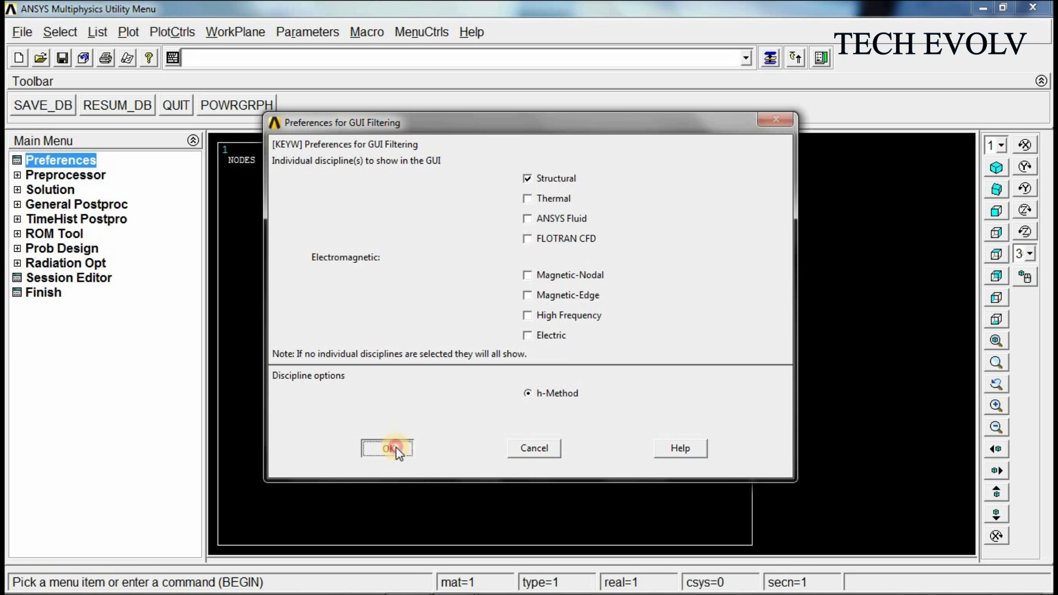
Step: Add element type 1 as Link 3D finit stn 180 (LINK180)
left_click(18, 176)
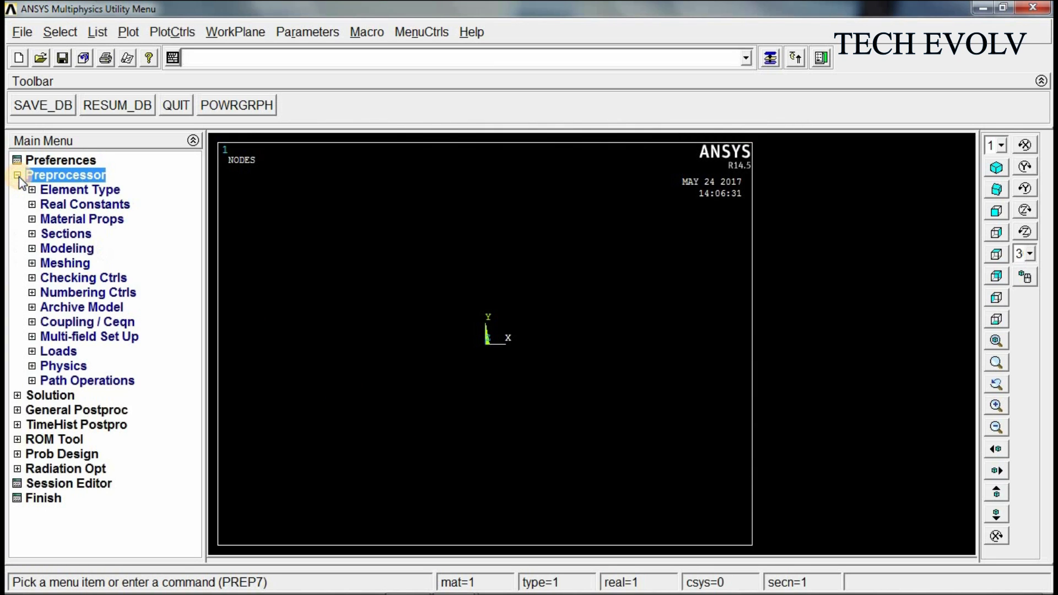
left_click(36, 189)
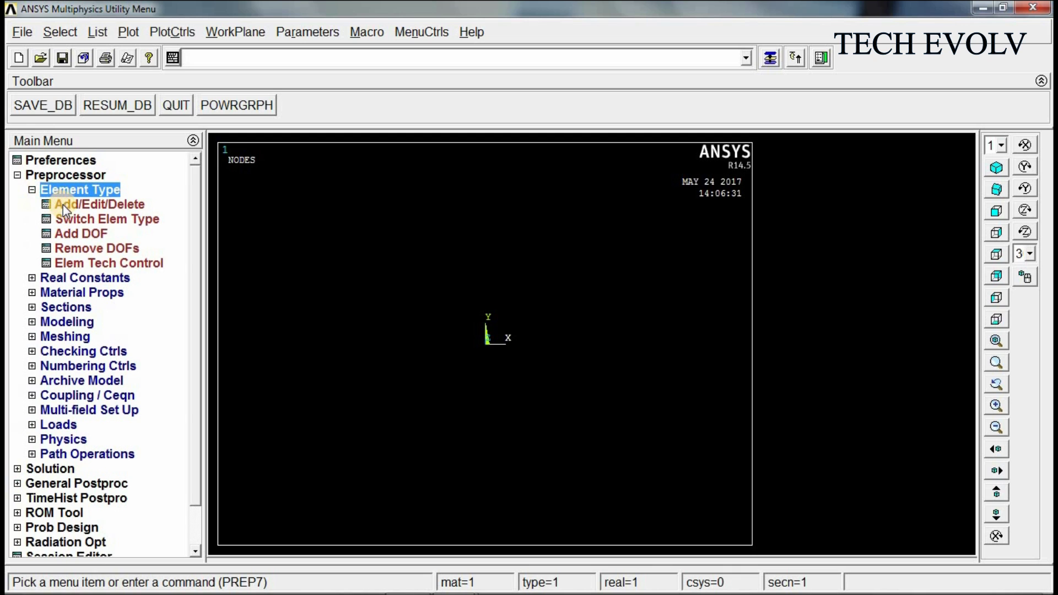
left_click(63, 204)
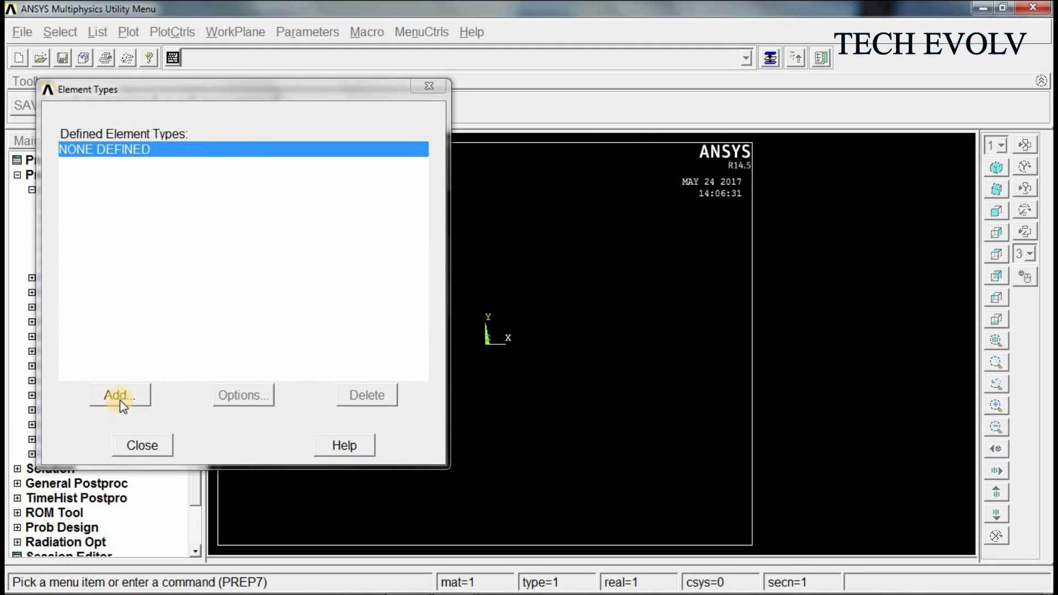
left_click(119, 400)
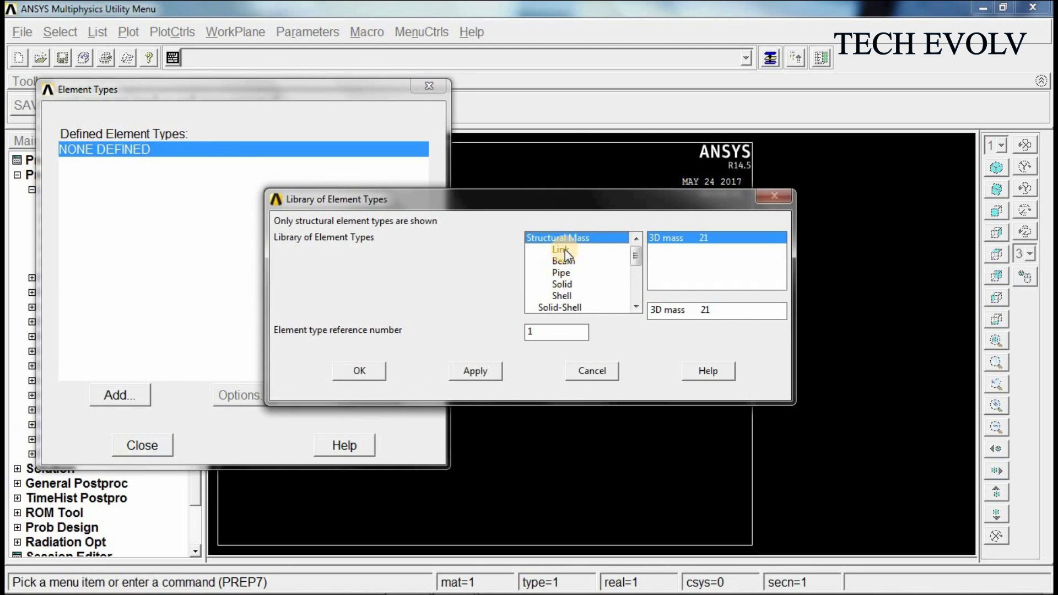
left_click(562, 250)
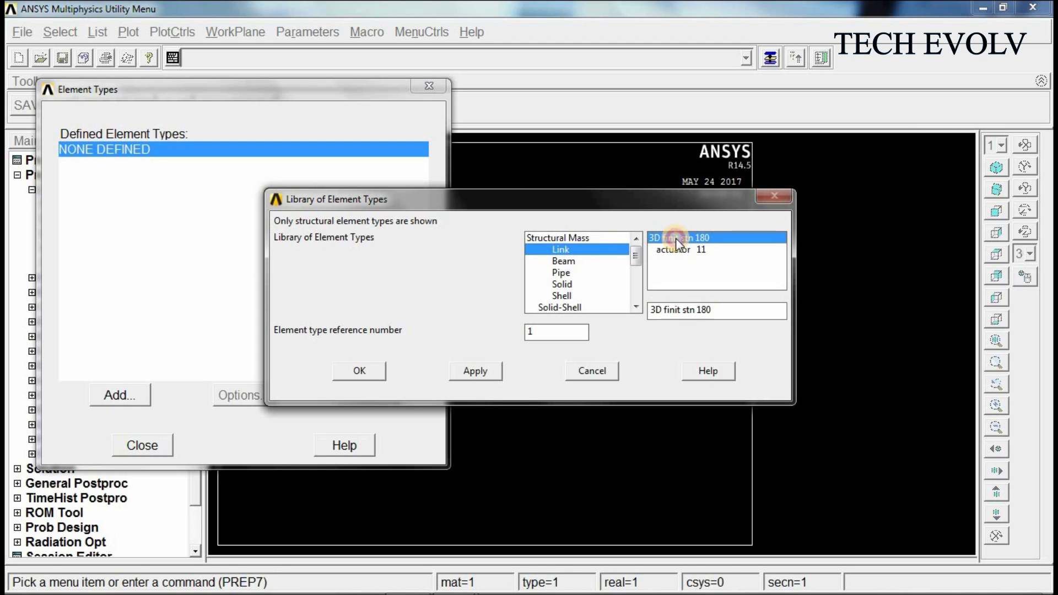
left_click(360, 370)
left_click(164, 448)
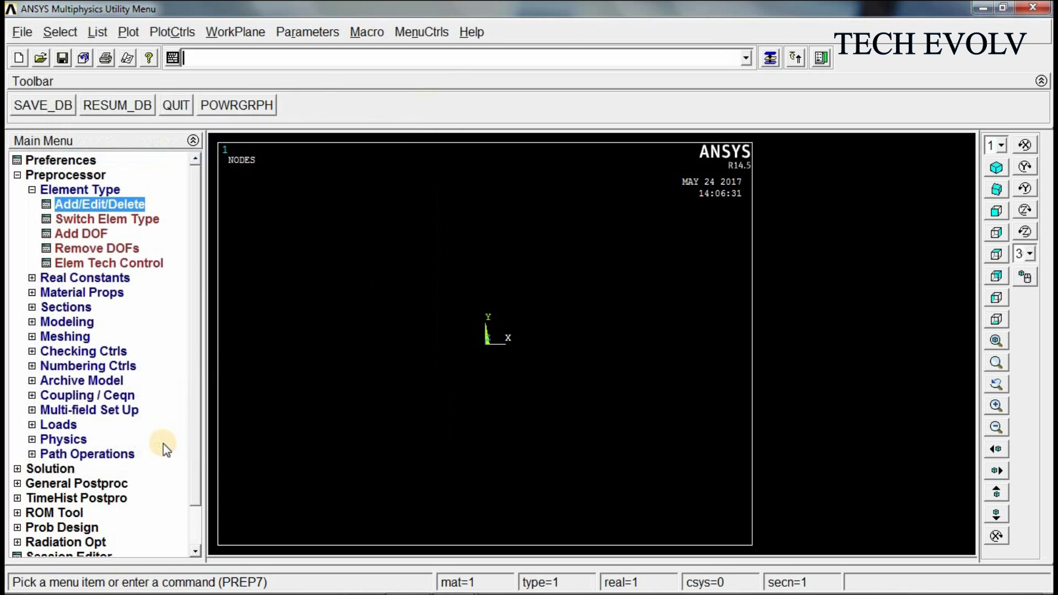
left_click(78, 192)
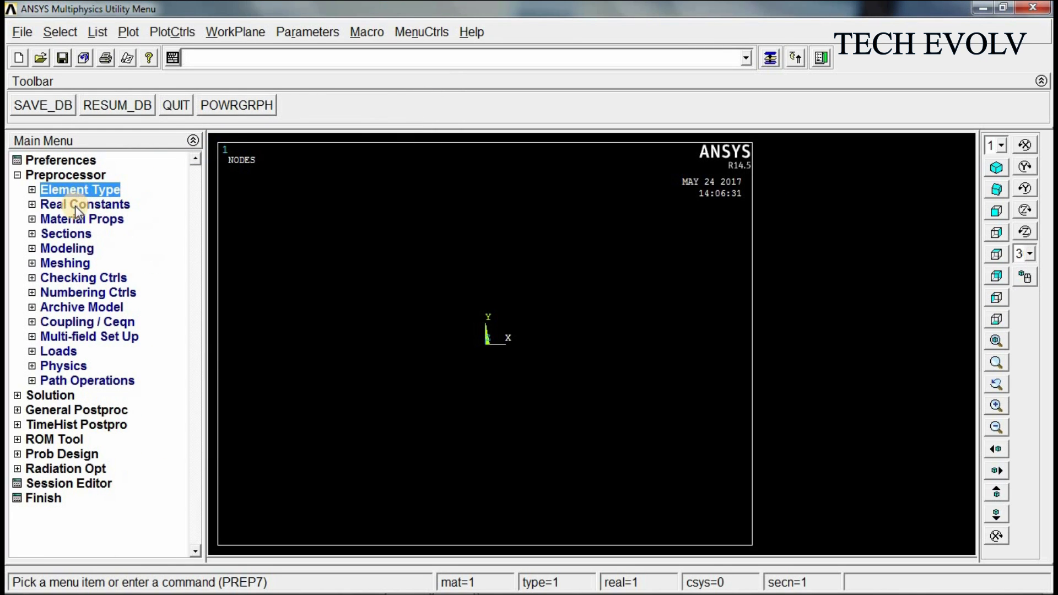
Step: Create real constant set 1 for LINK180 with cross-sectional area 875
left_click(75, 206)
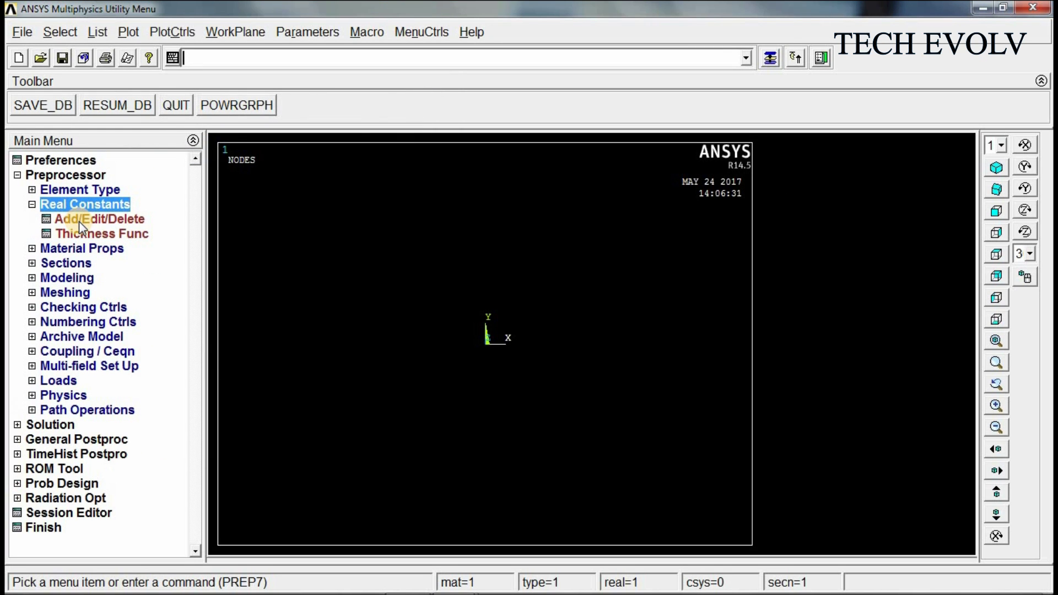
double_click(79, 221)
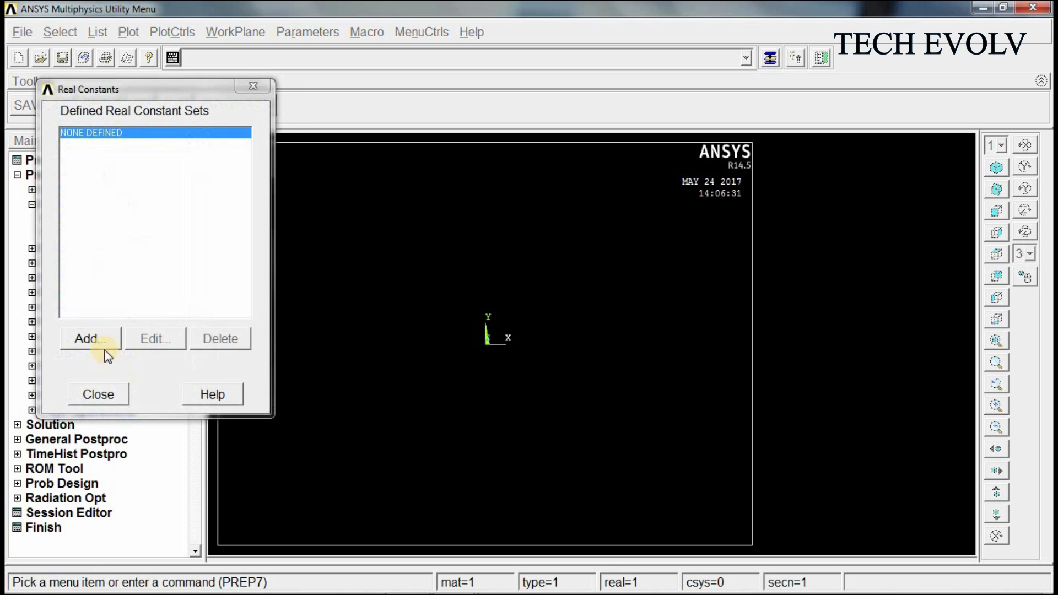
left_click(96, 346)
left_click(98, 395)
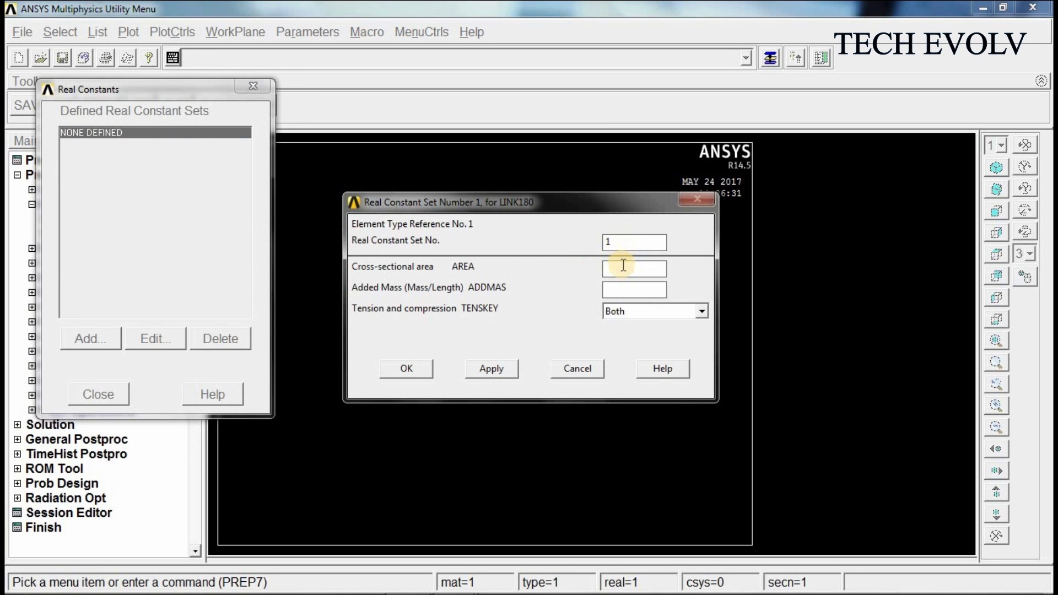
left_click(623, 267)
type("875")
left_click(481, 369)
Step: Create real constant set 2 with area 625 and close the sets list
double_click(627, 244)
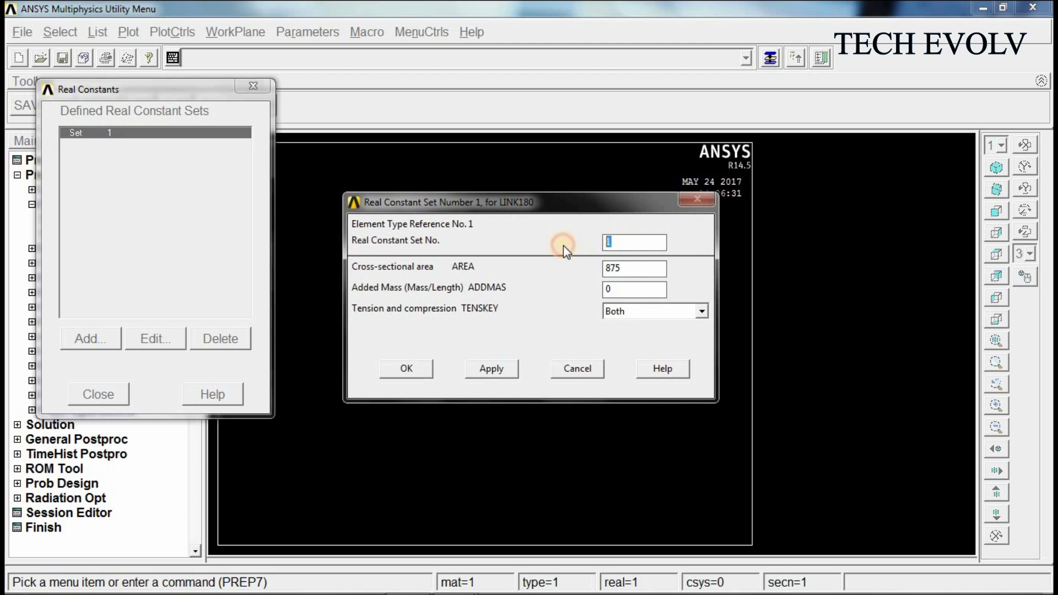
type("2")
double_click(607, 270)
left_click(411, 370)
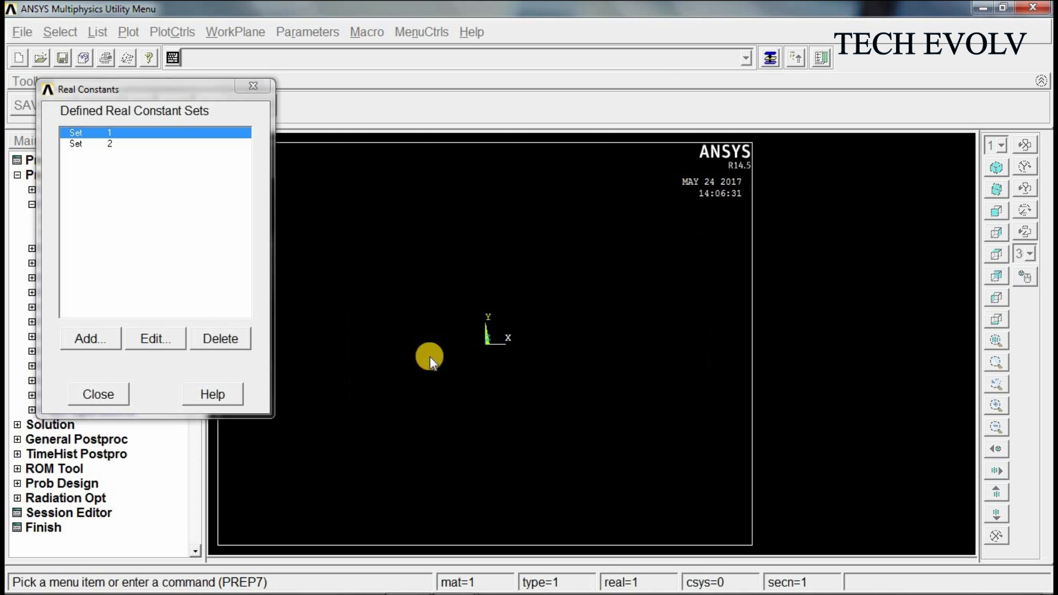
left_click(110, 395)
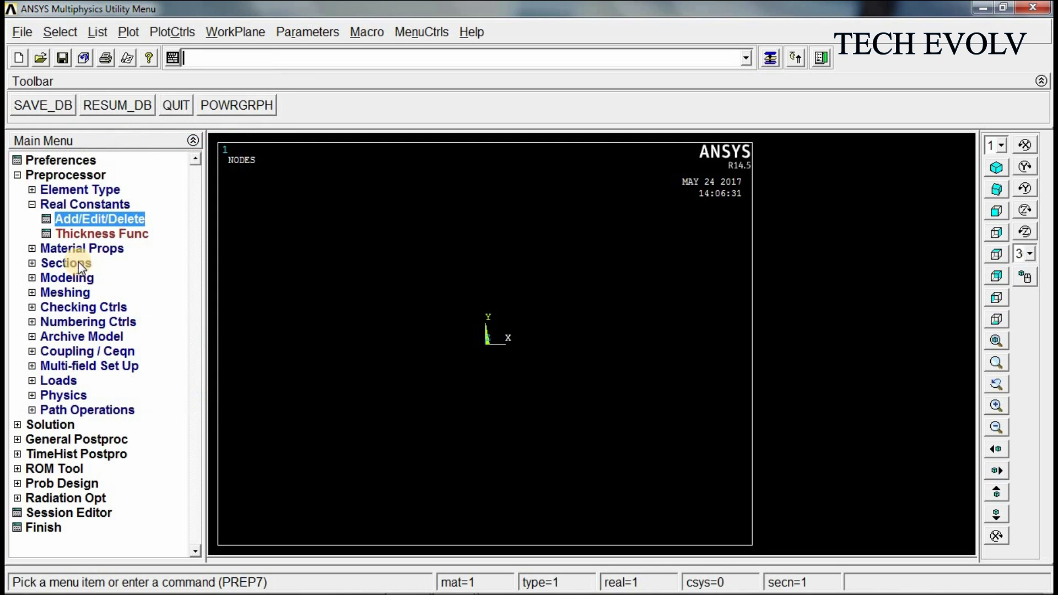
Step: Define material 1 as linear isotropic elastic with EX 2e5 and PRXY 0.27
left_click(77, 251)
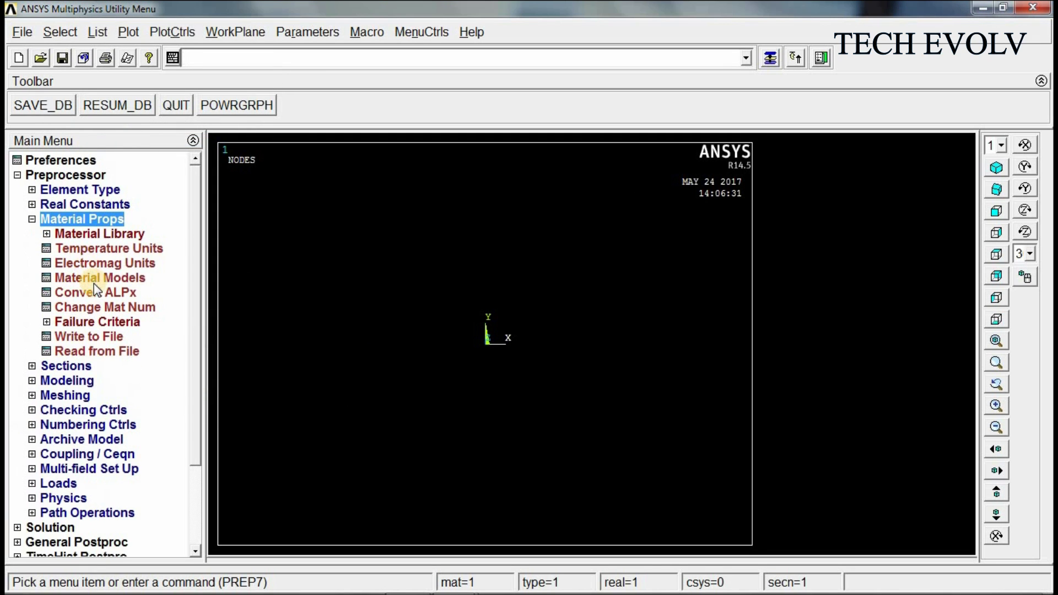
left_click(94, 281)
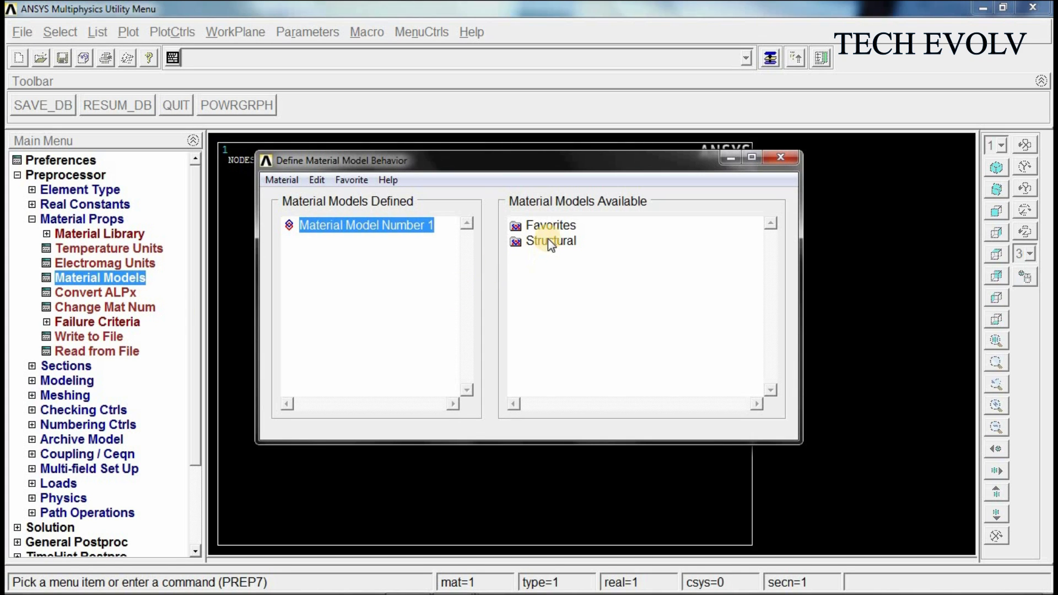
double_click(548, 240)
double_click(574, 259)
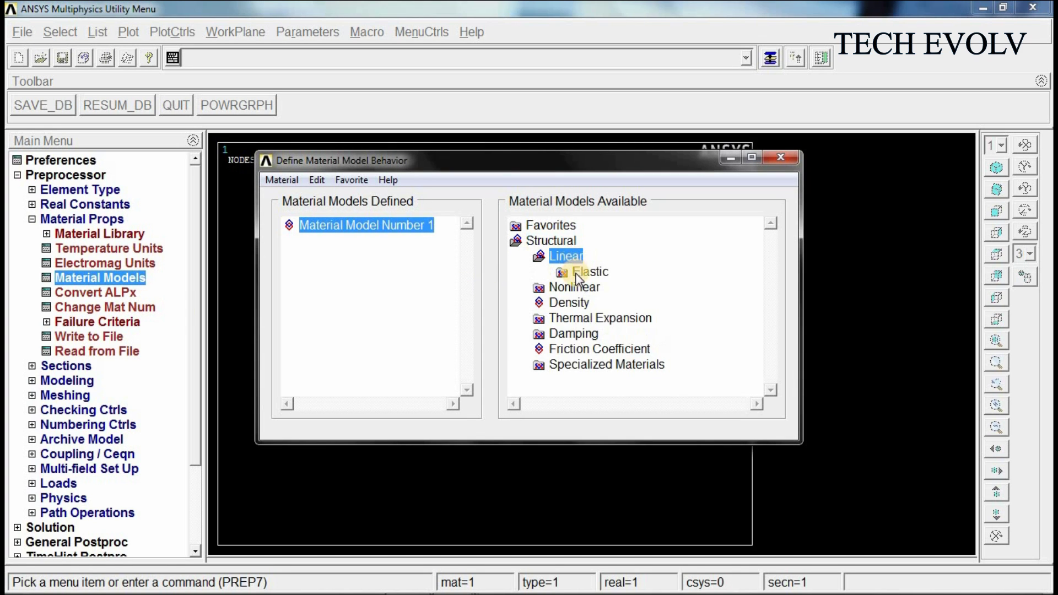
double_click(579, 272)
double_click(612, 287)
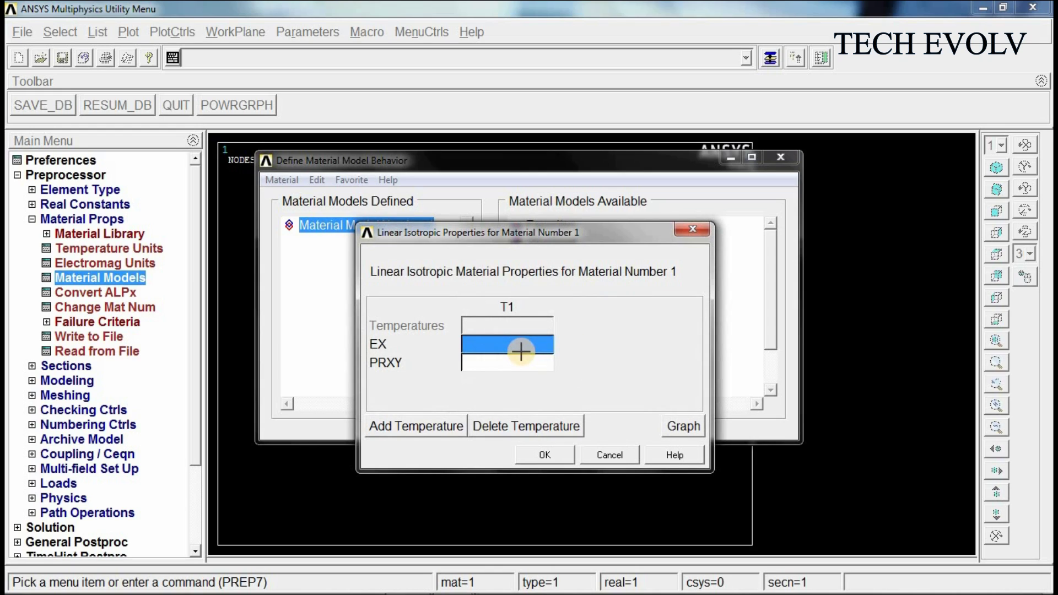
type("2e")
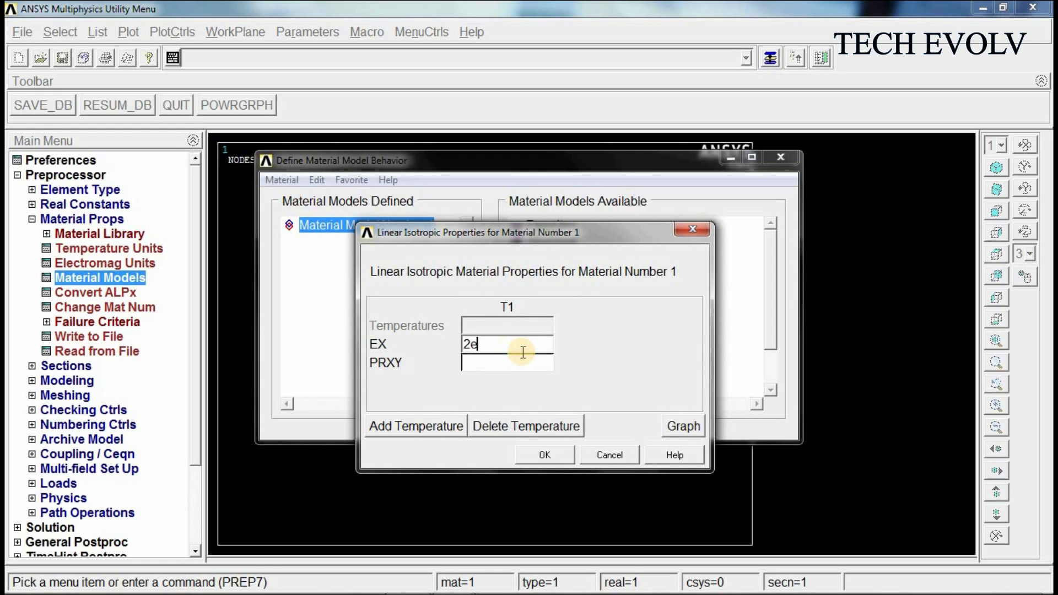
type("5")
left_click(501, 368)
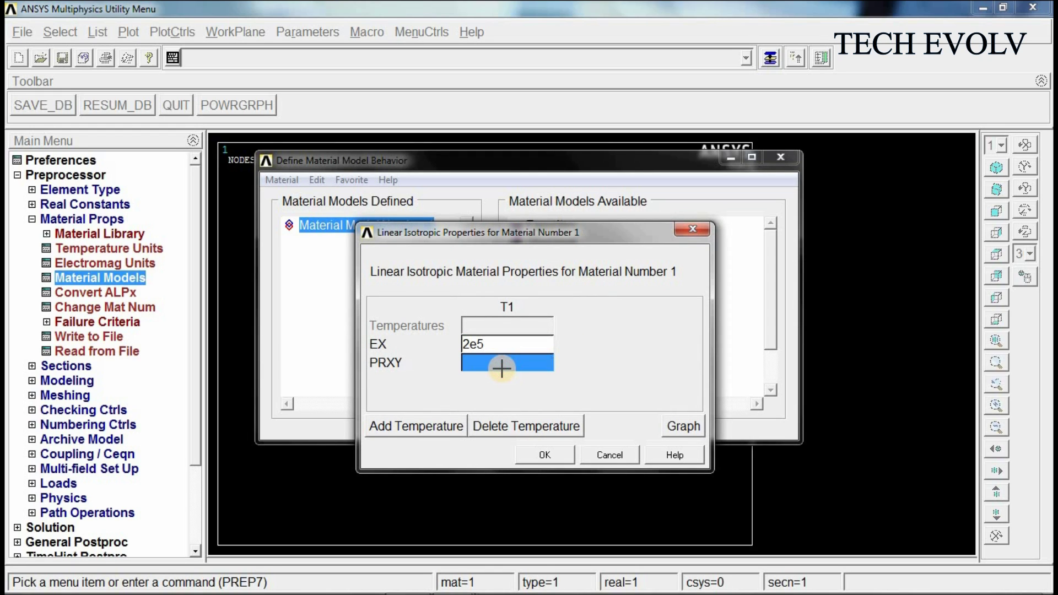
type("0.27")
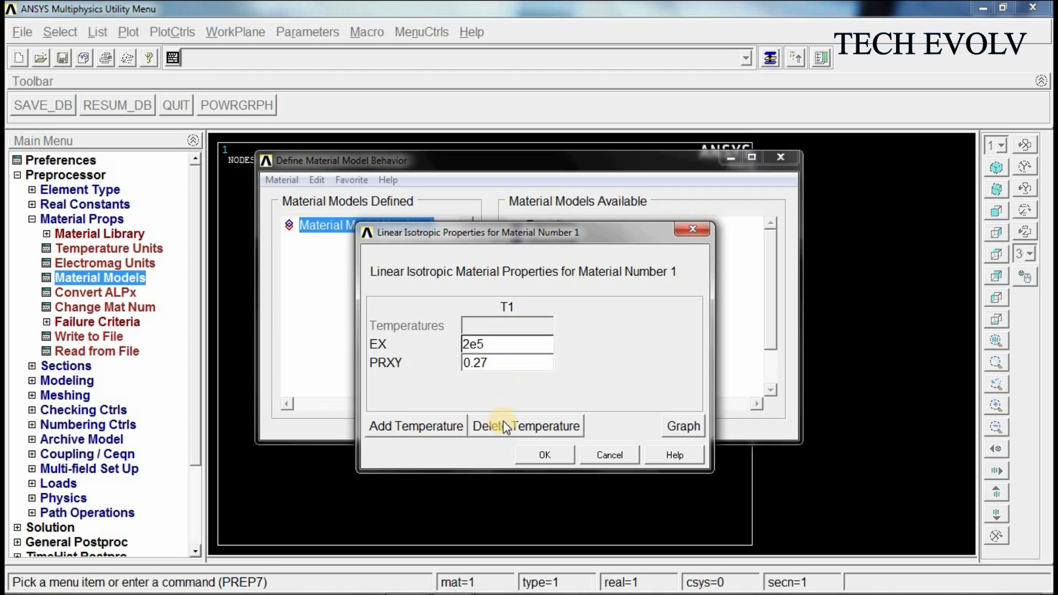
left_click(542, 454)
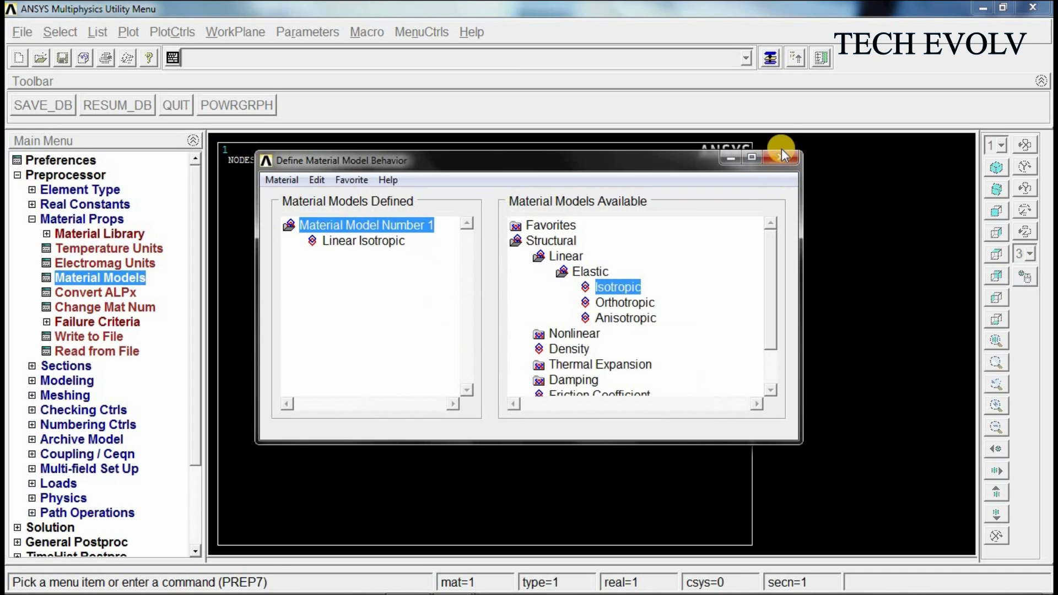
left_click(711, 171)
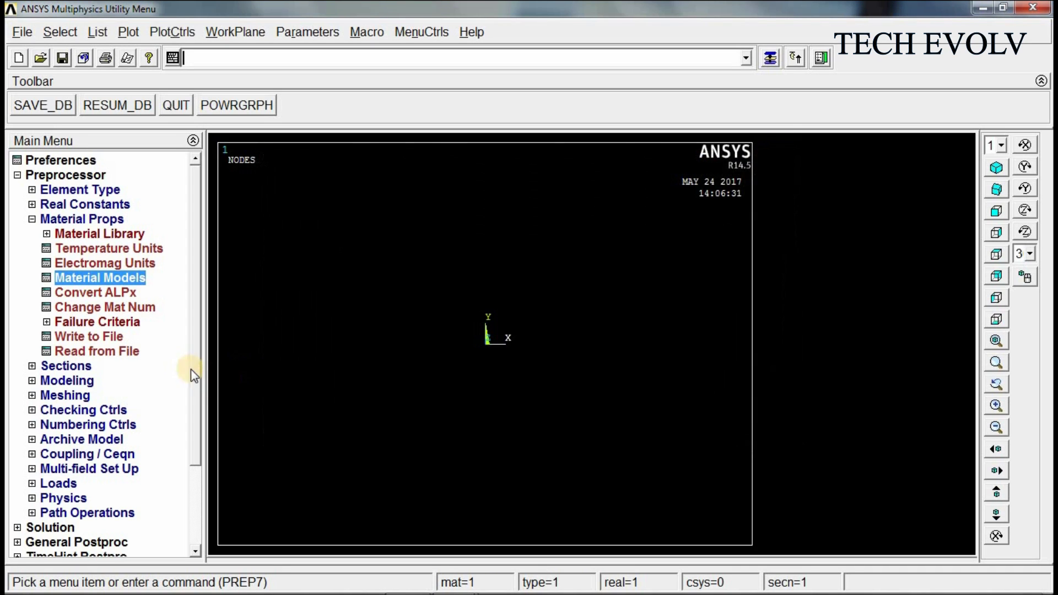
Step: Check the PDF steps, then create keypoint 1 at the origin (0,0,0)
left_click(81, 382)
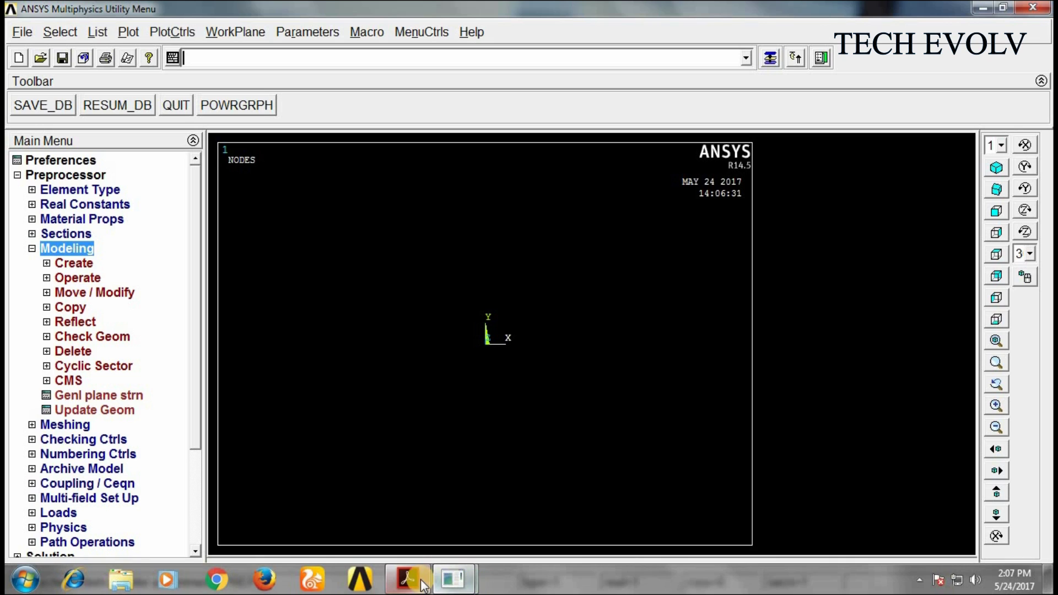
left_click(408, 583)
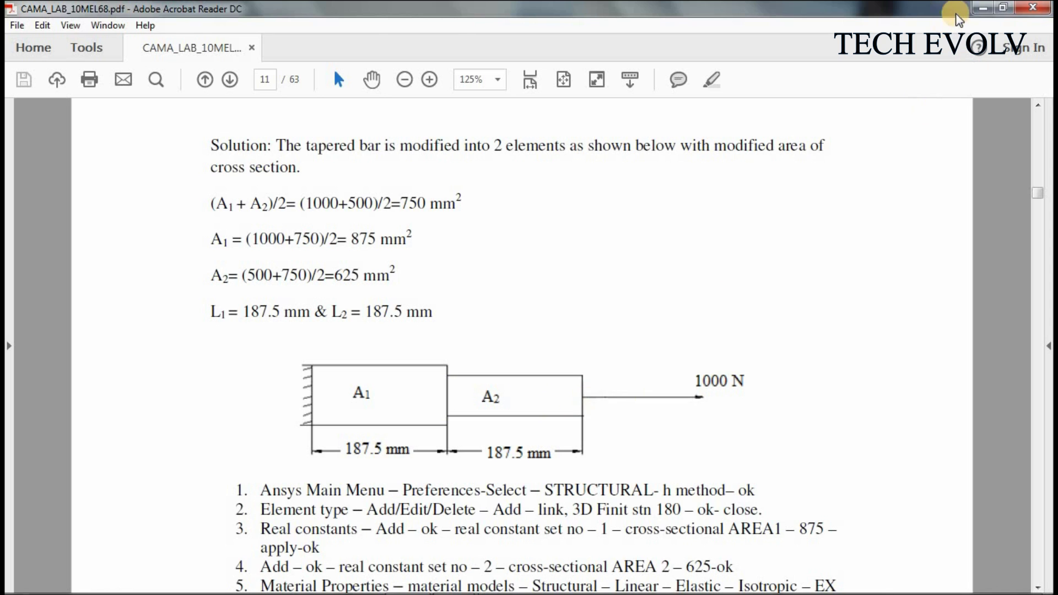
left_click(982, 8)
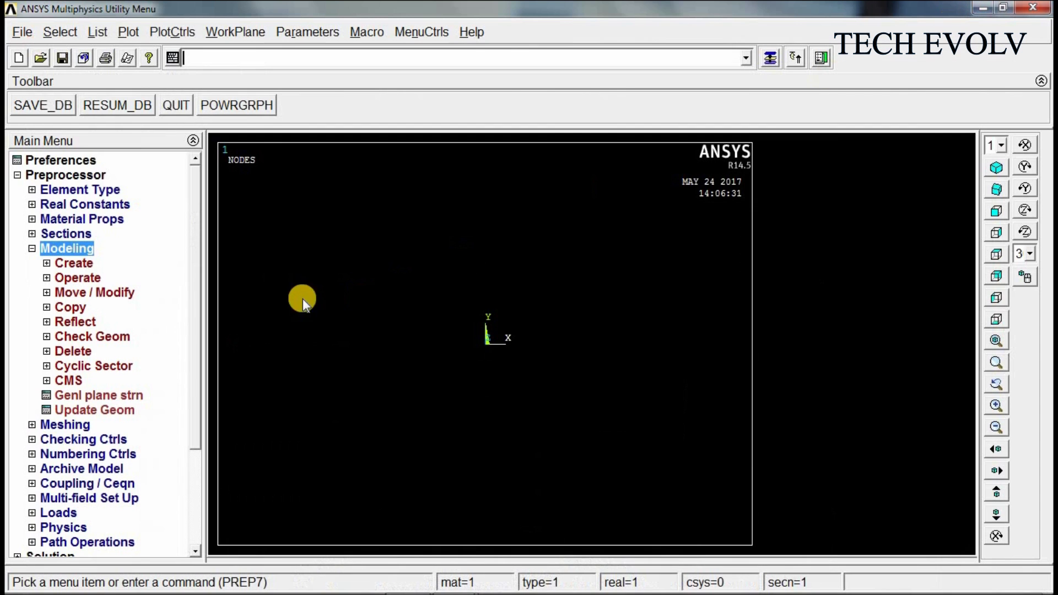
left_click(68, 264)
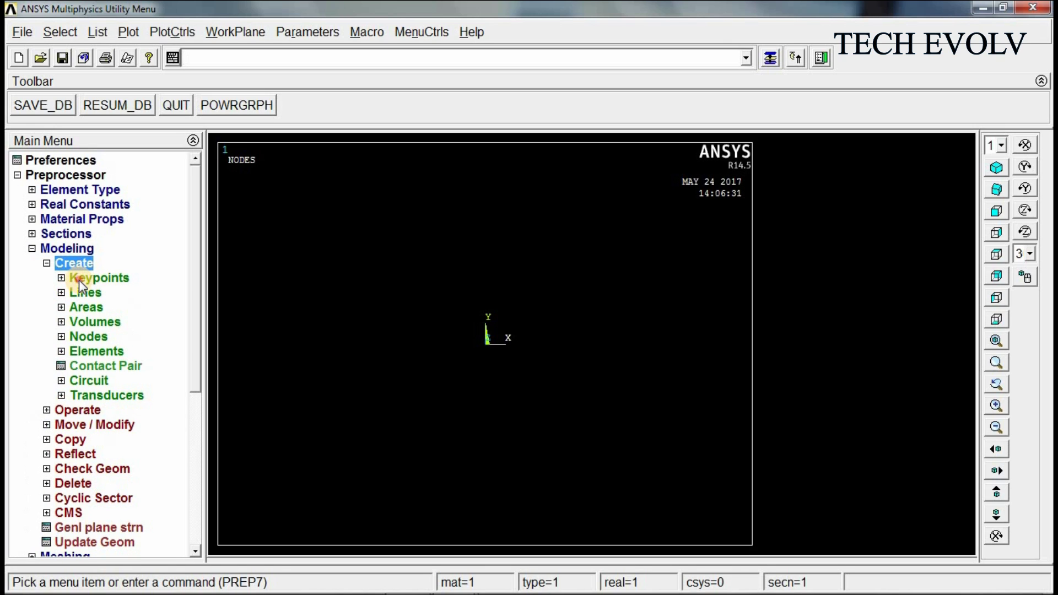
left_click(78, 280)
left_click(92, 310)
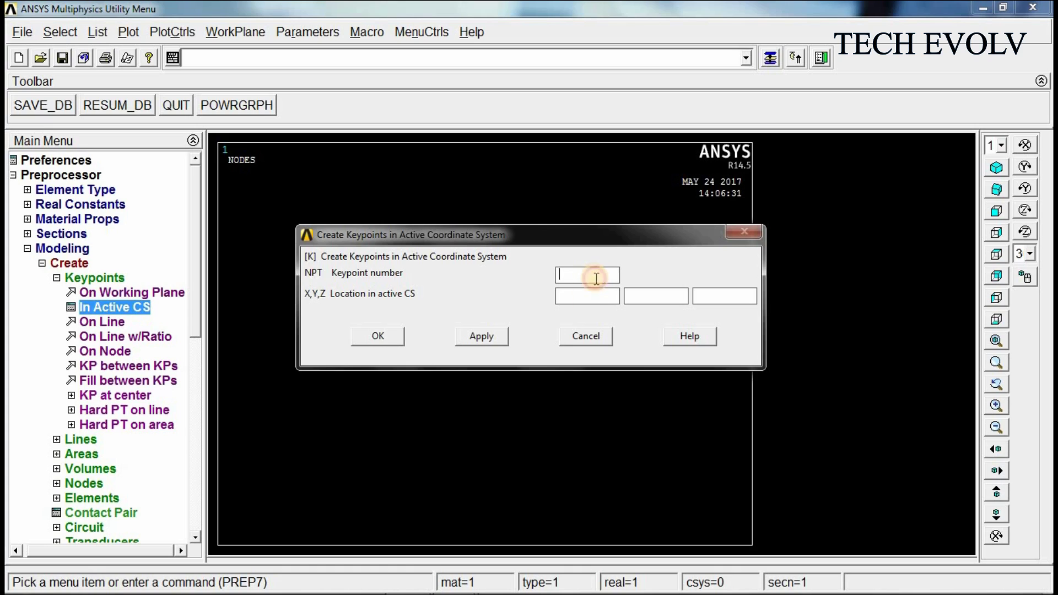
type("1")
left_click(589, 298)
type("0")
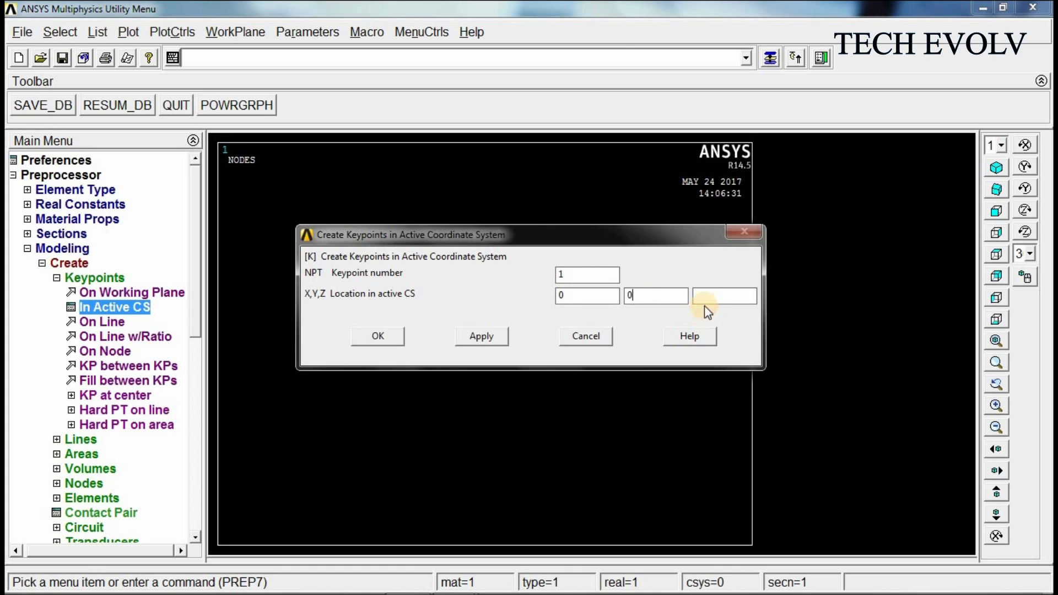
left_click(707, 299)
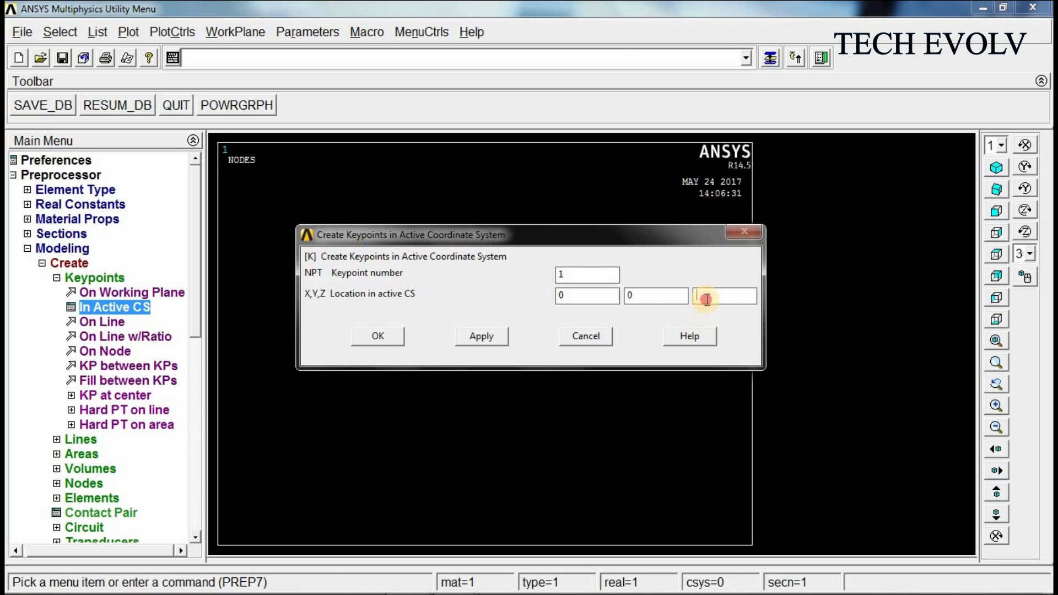
left_click(477, 337)
Step: Create keypoint 2 at X = 187.5 and keypoint 3 at X = 375
double_click(565, 274)
type("2")
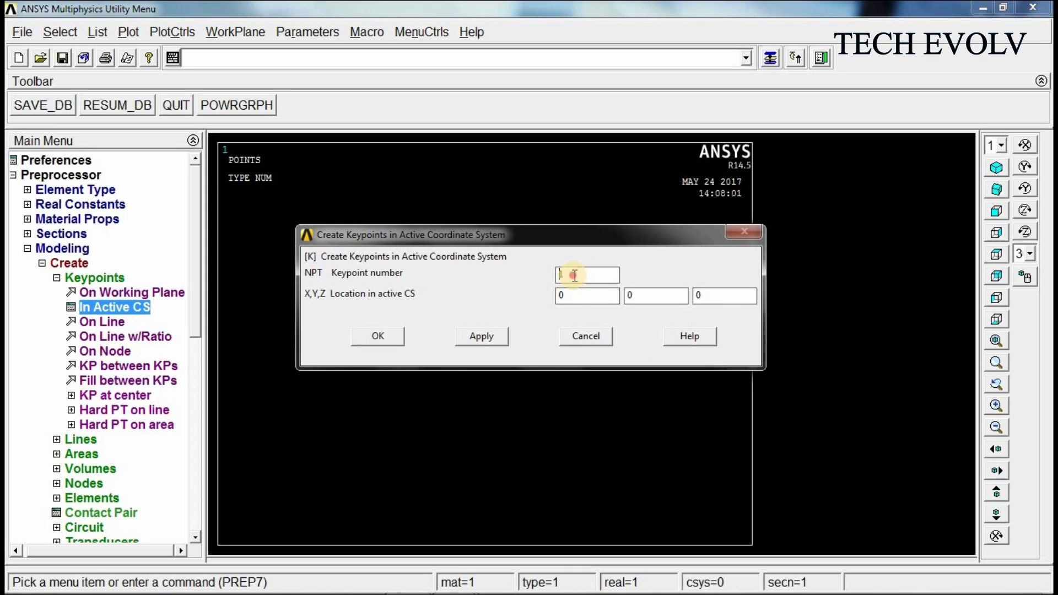
left_click(560, 295)
double_click(560, 295)
type("187.5")
left_click(501, 333)
type("3")
key("Tab")
type("375")
left_click(380, 336)
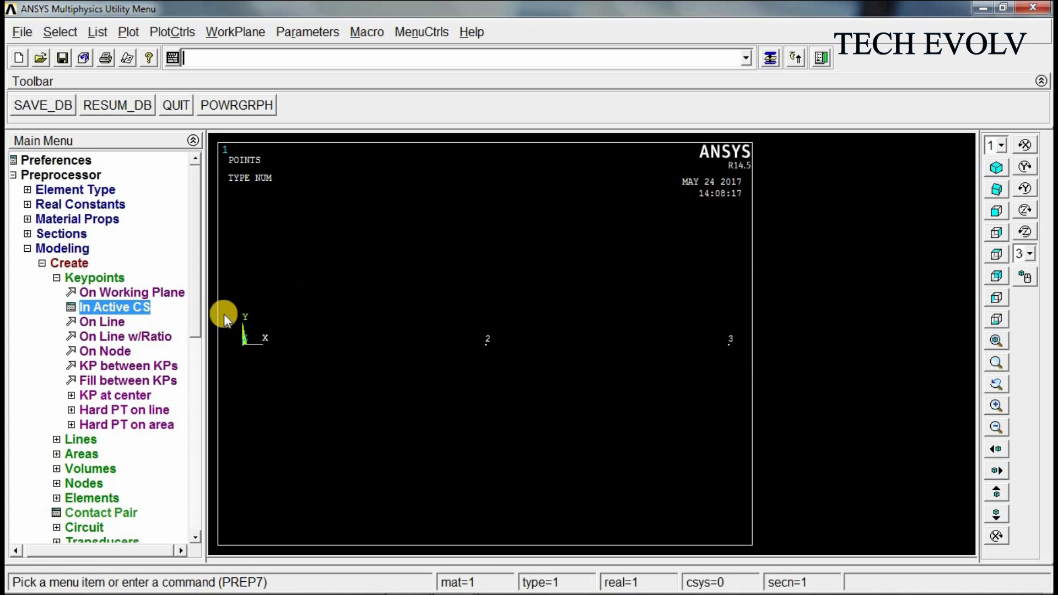
Step: Draw straight lines from keypoint 1 to 2 and from keypoint 2 to 3
left_click(80, 280)
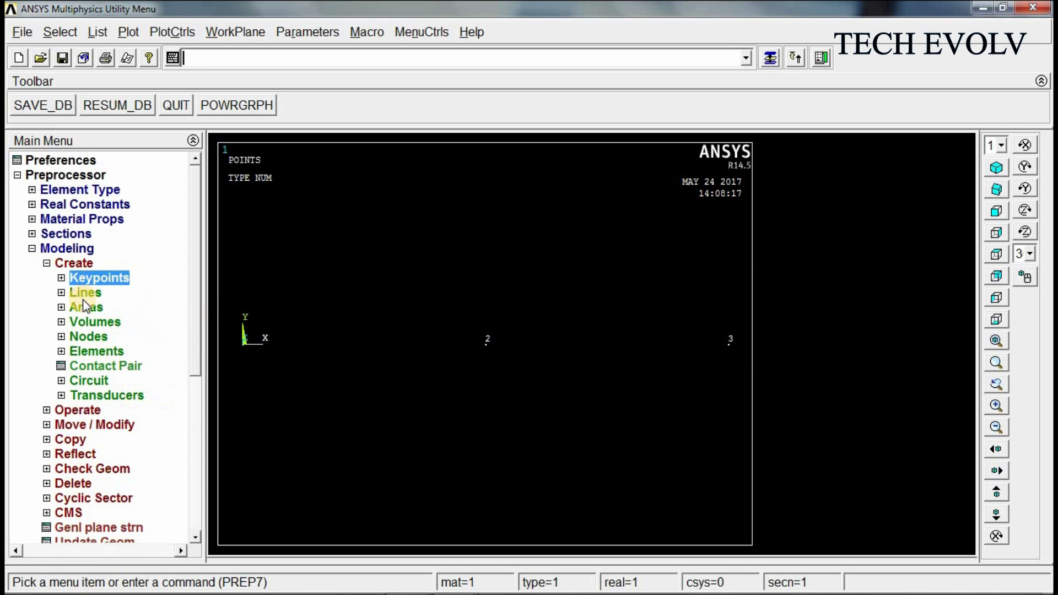
left_click(67, 296)
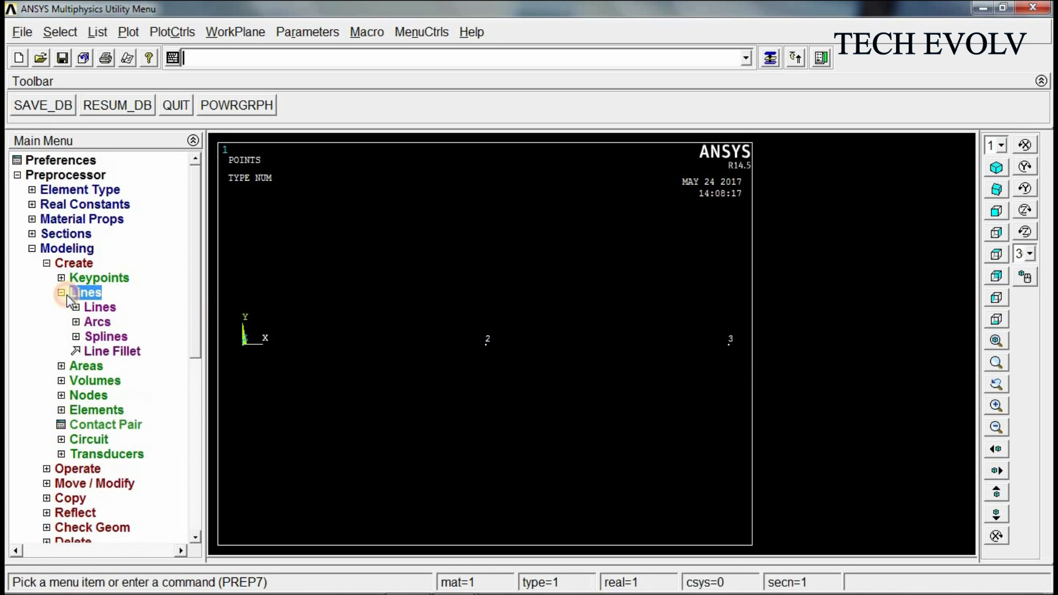
left_click(95, 308)
left_click(117, 325)
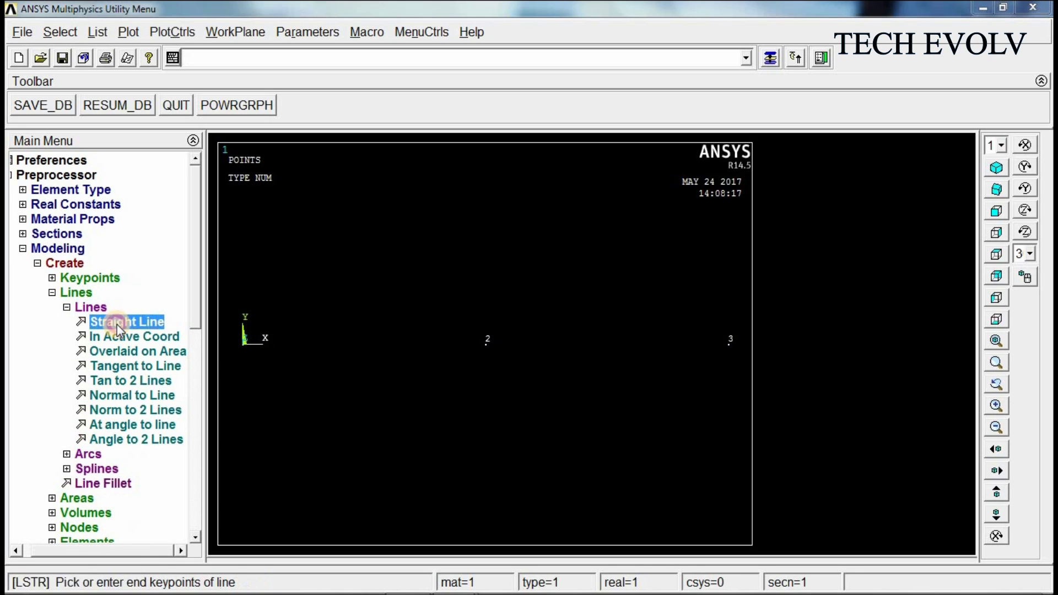
left_click(241, 344)
left_click(485, 351)
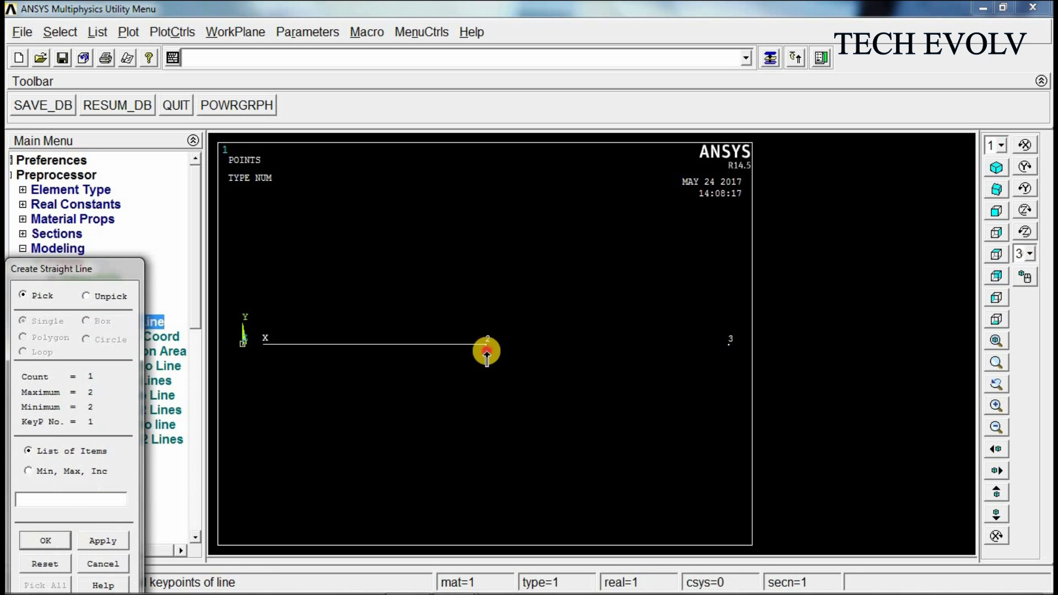
left_click(485, 351)
left_click(731, 348)
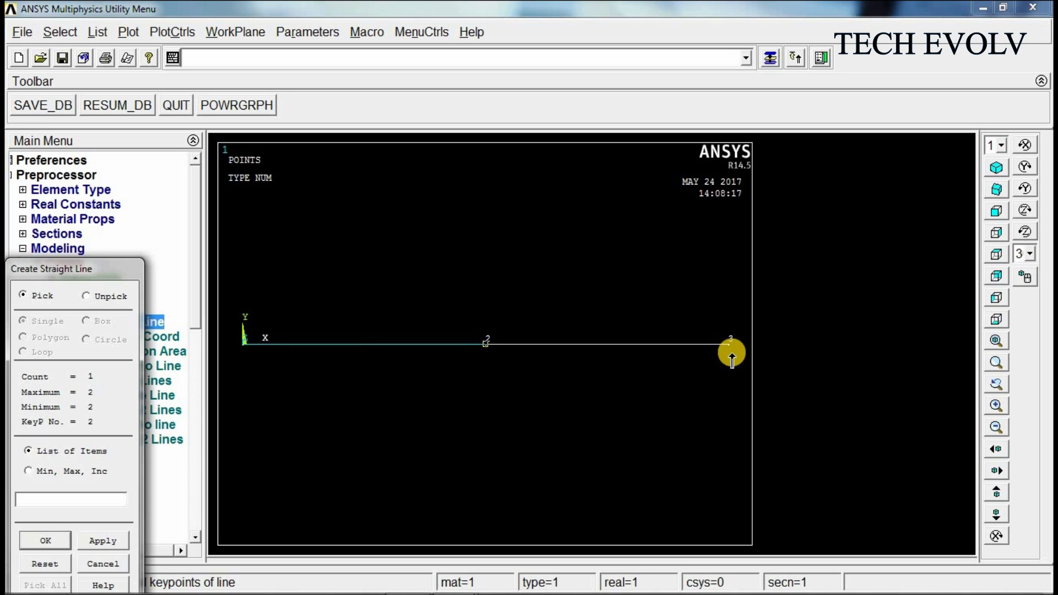
left_click(32, 541)
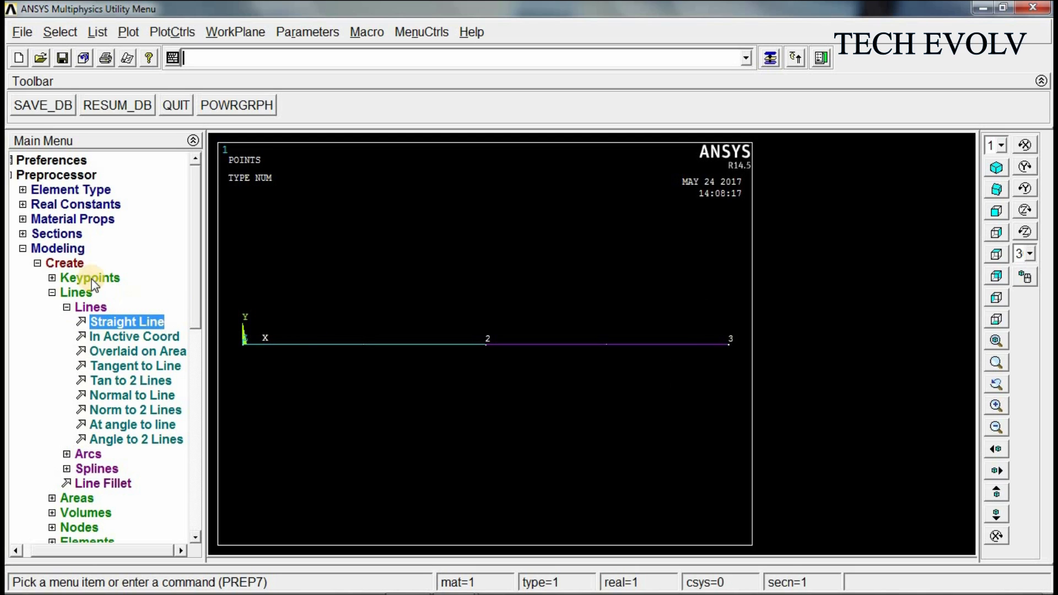
left_click(55, 252)
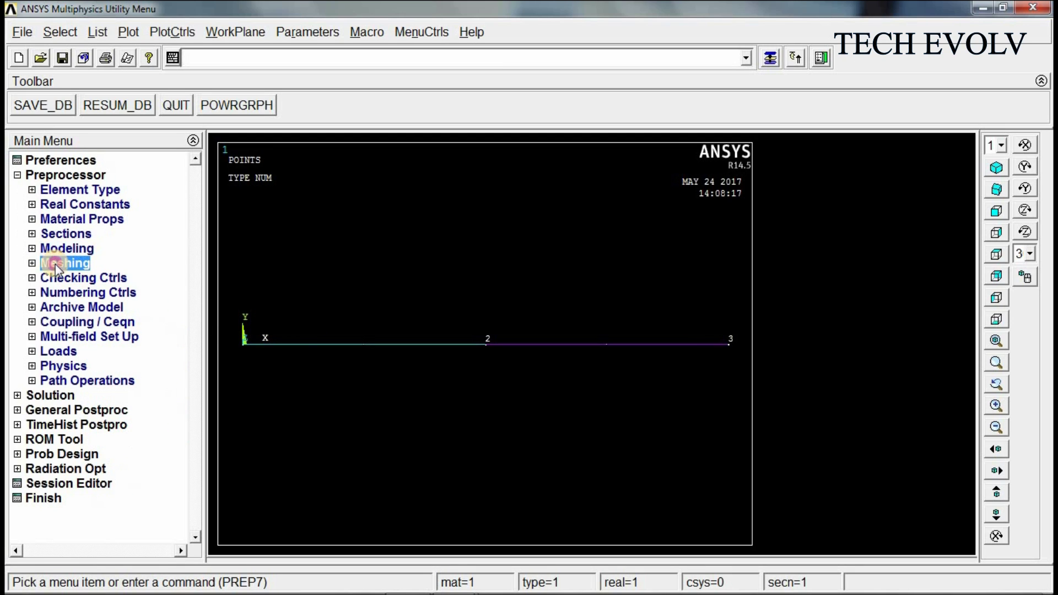
Step: Assign real constant set 1 to the line between keypoints 1 and 2
left_click(55, 263)
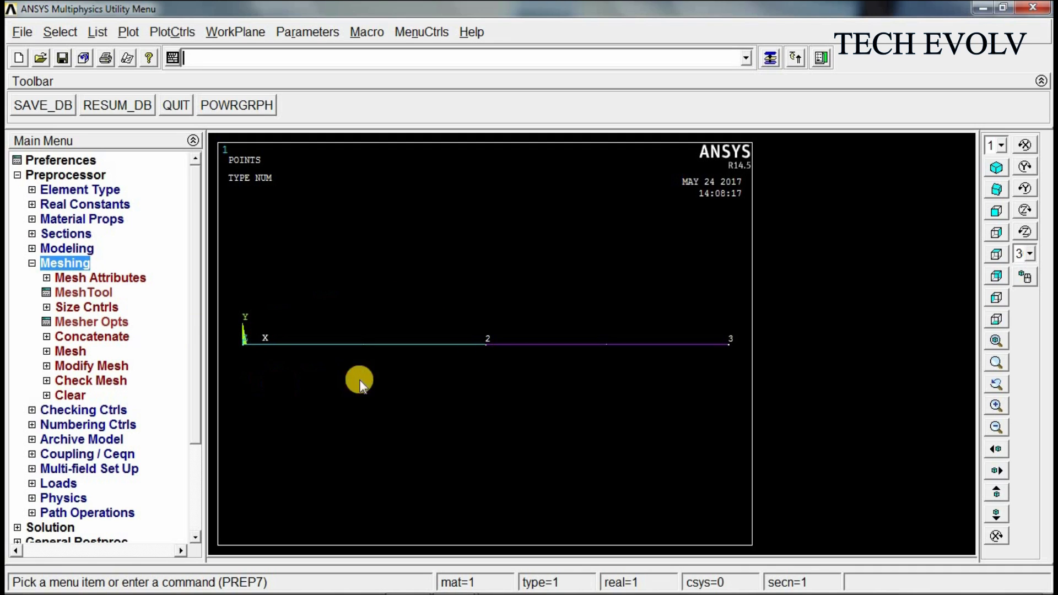
left_click(64, 279)
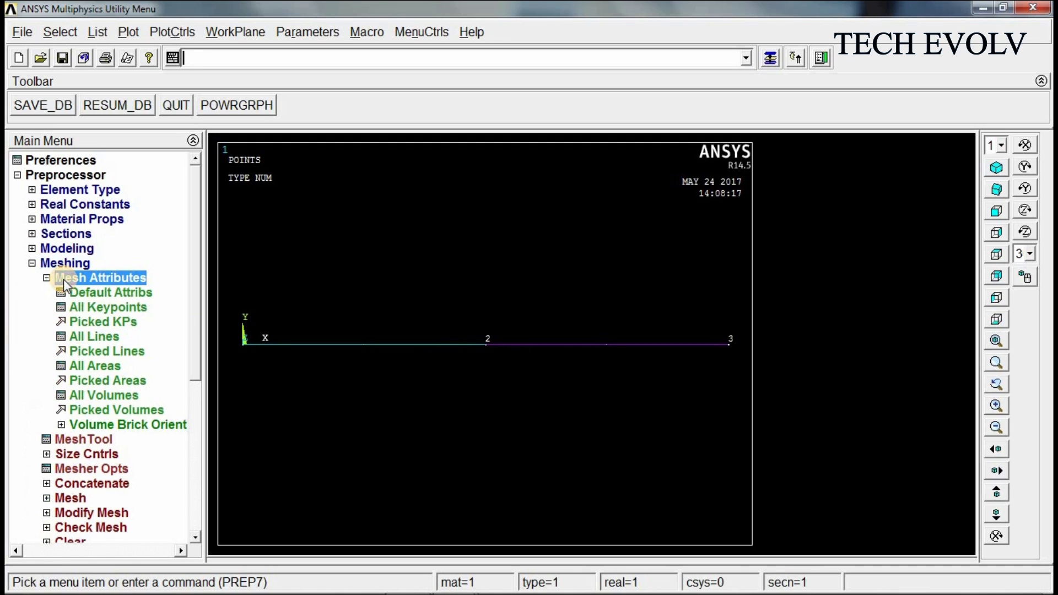
left_click(96, 321)
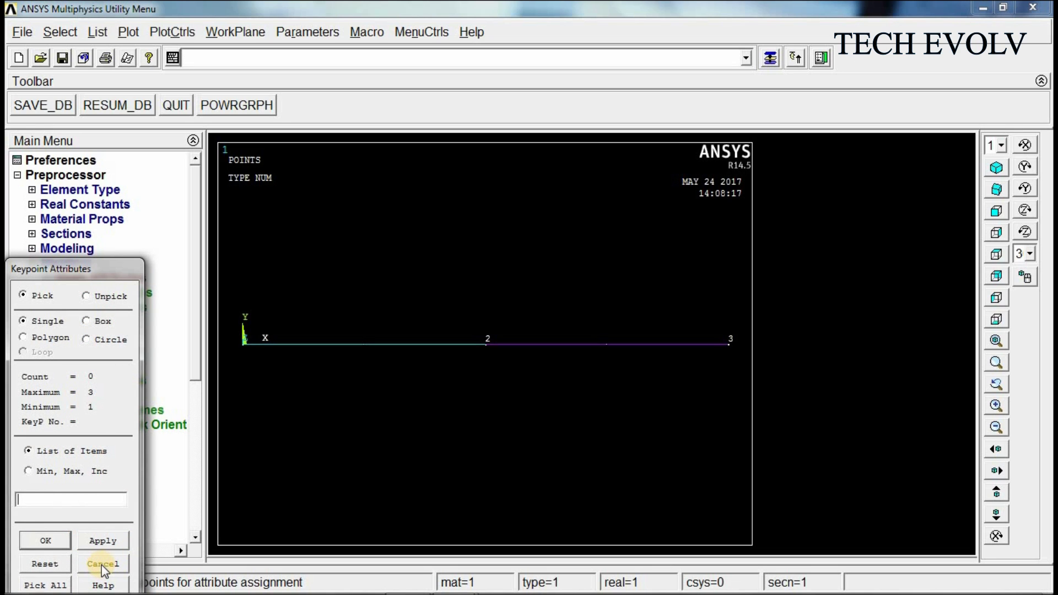
left_click(102, 564)
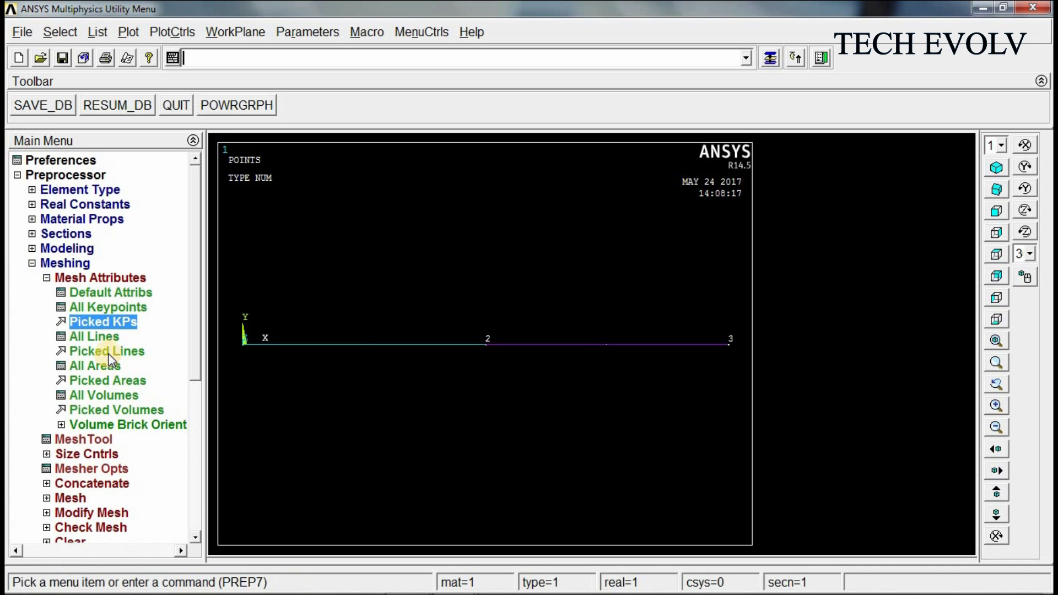
left_click(108, 353)
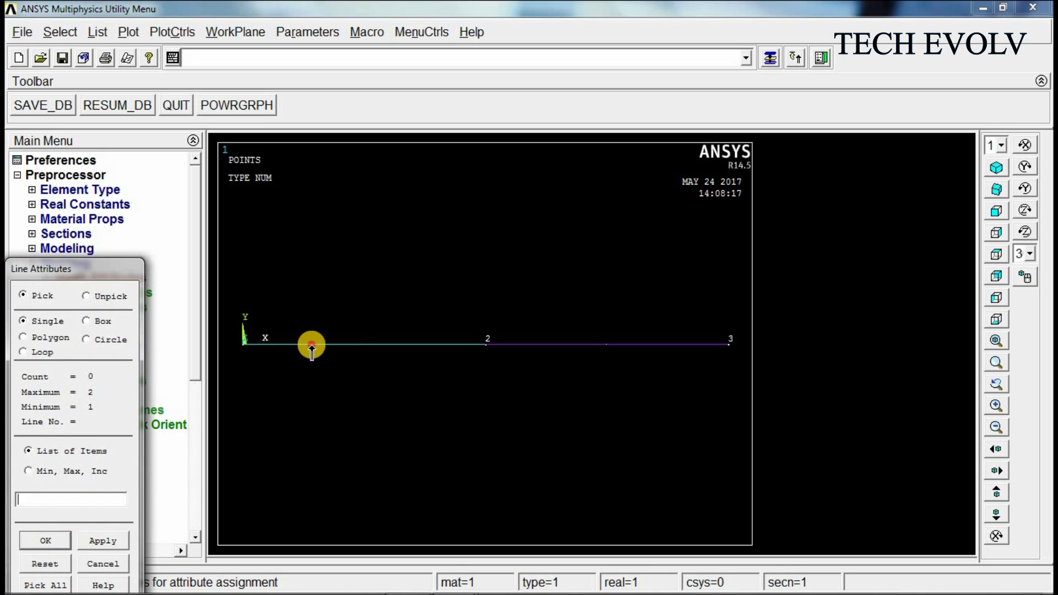
left_click(311, 345)
left_click(47, 541)
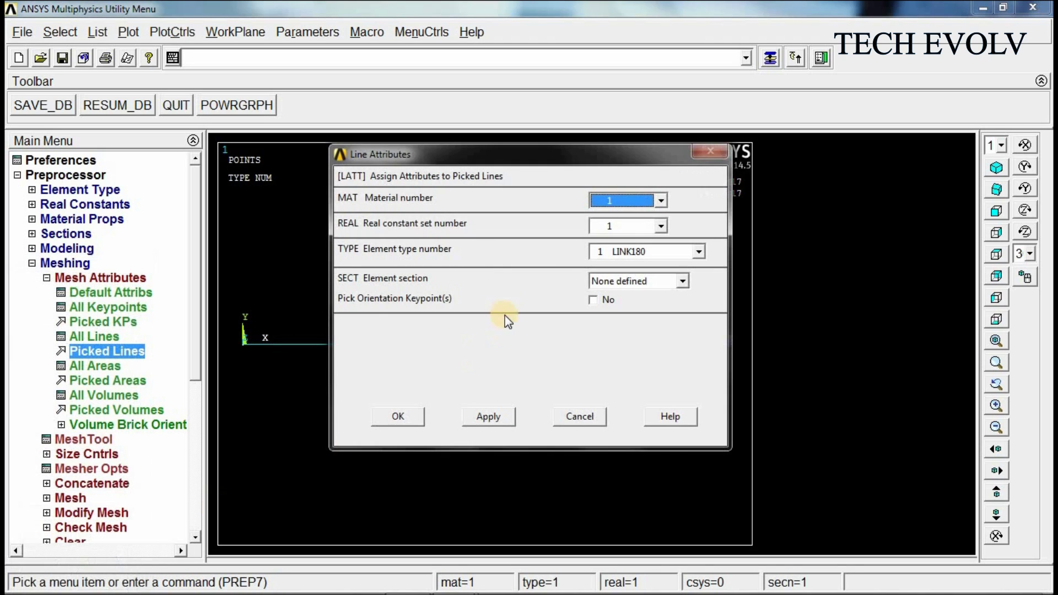
left_click(625, 229)
left_click(625, 243)
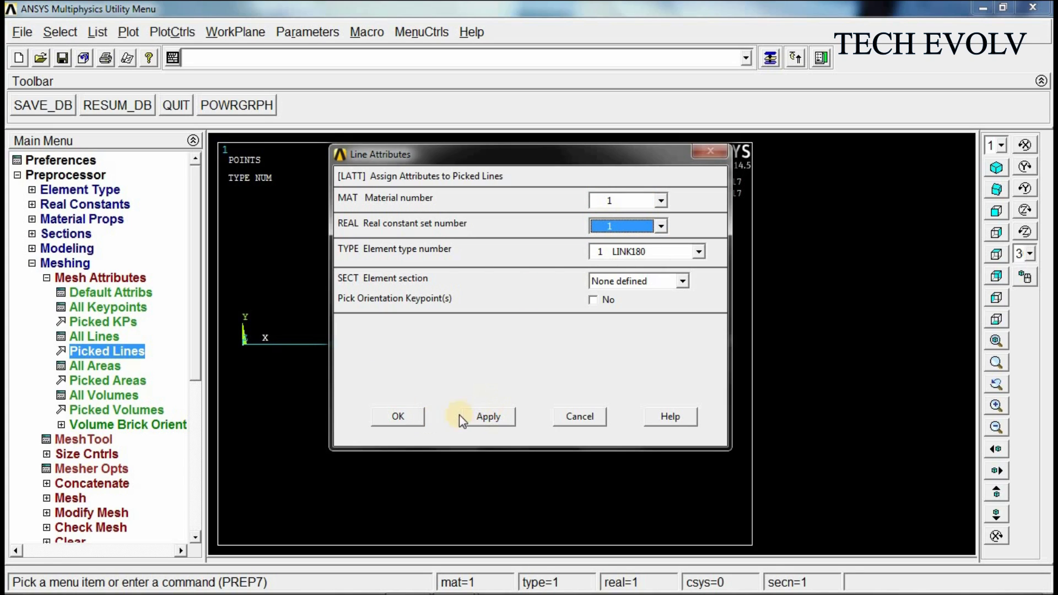
left_click(399, 416)
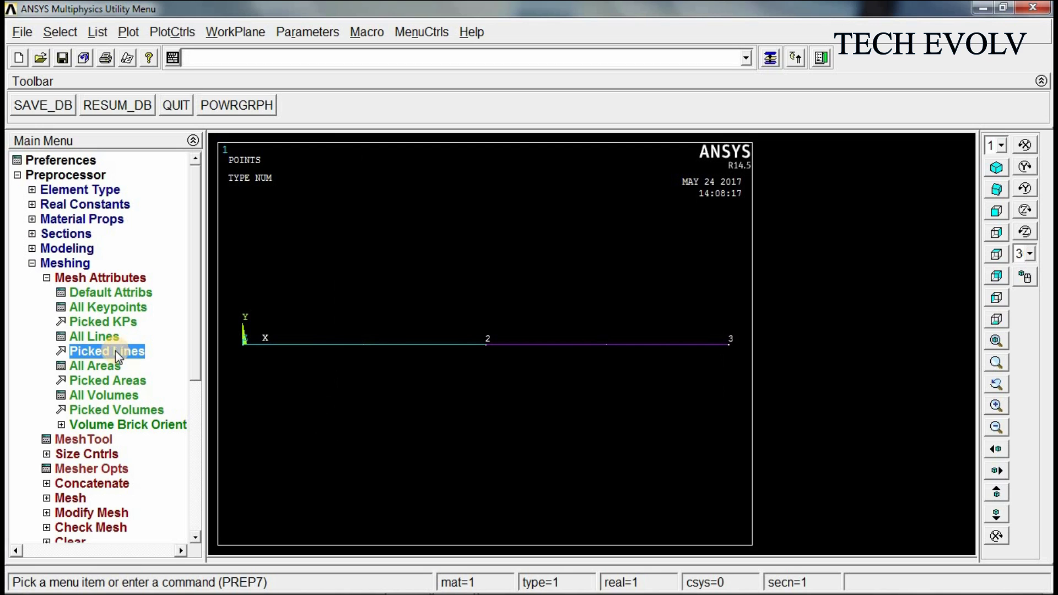
Step: Assign real constant set 2 to the line between keypoints 2 and 3
left_click(115, 350)
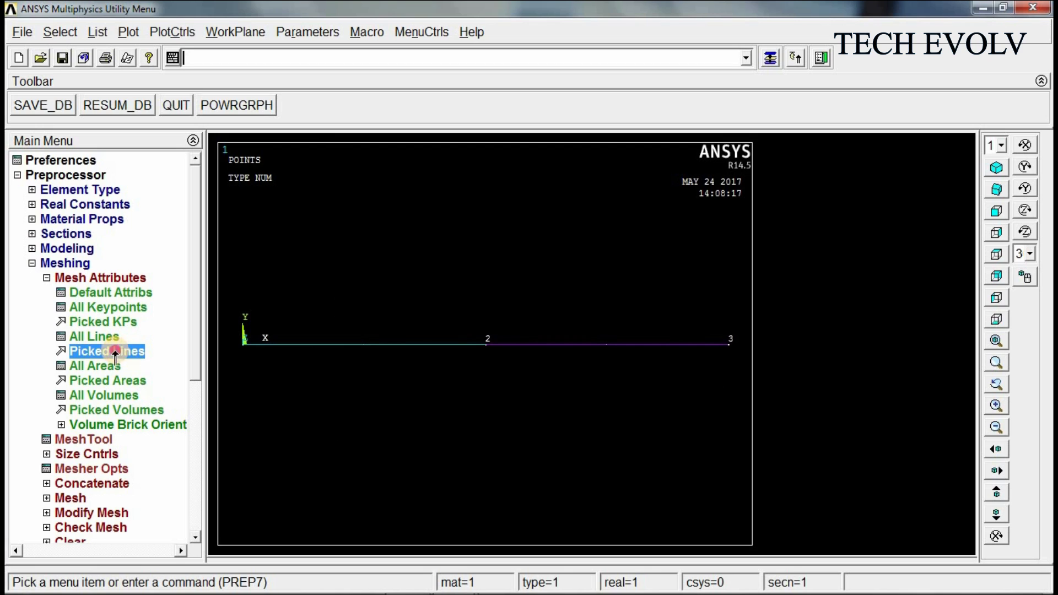
left_click(556, 352)
left_click(60, 540)
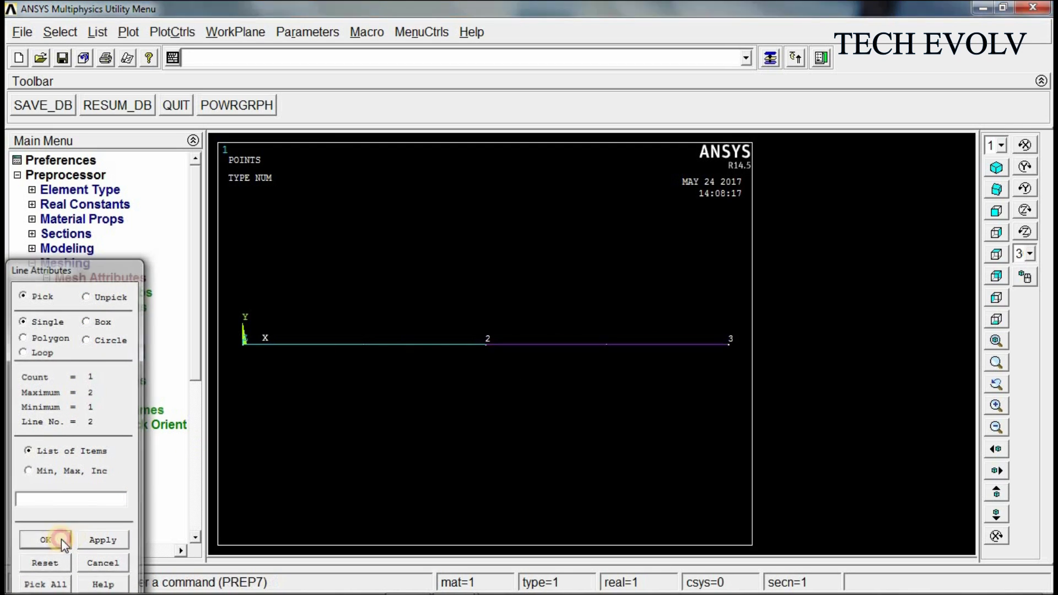
left_click(639, 230)
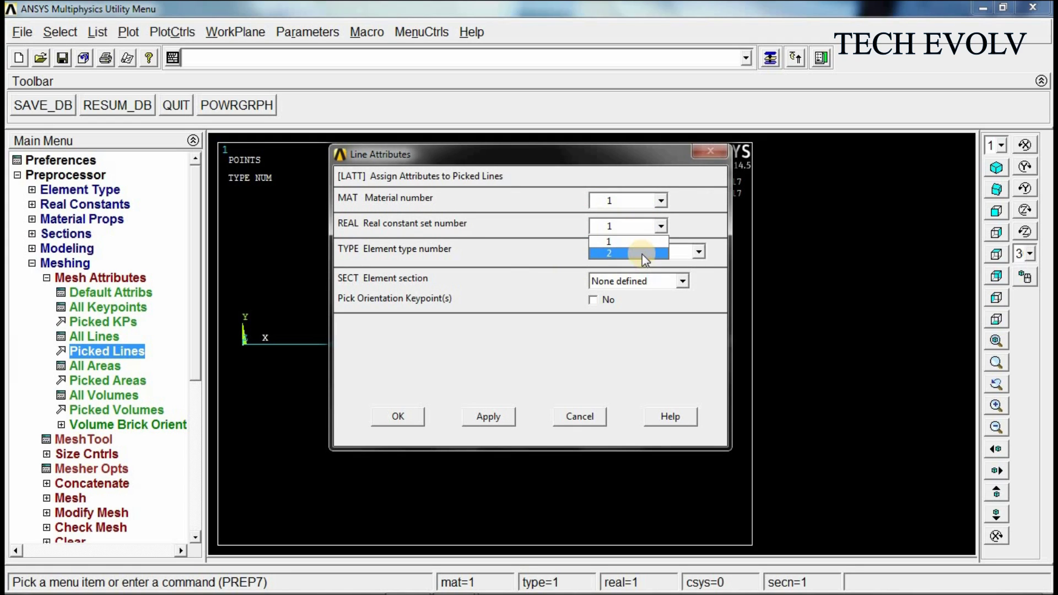
left_click(643, 254)
left_click(411, 419)
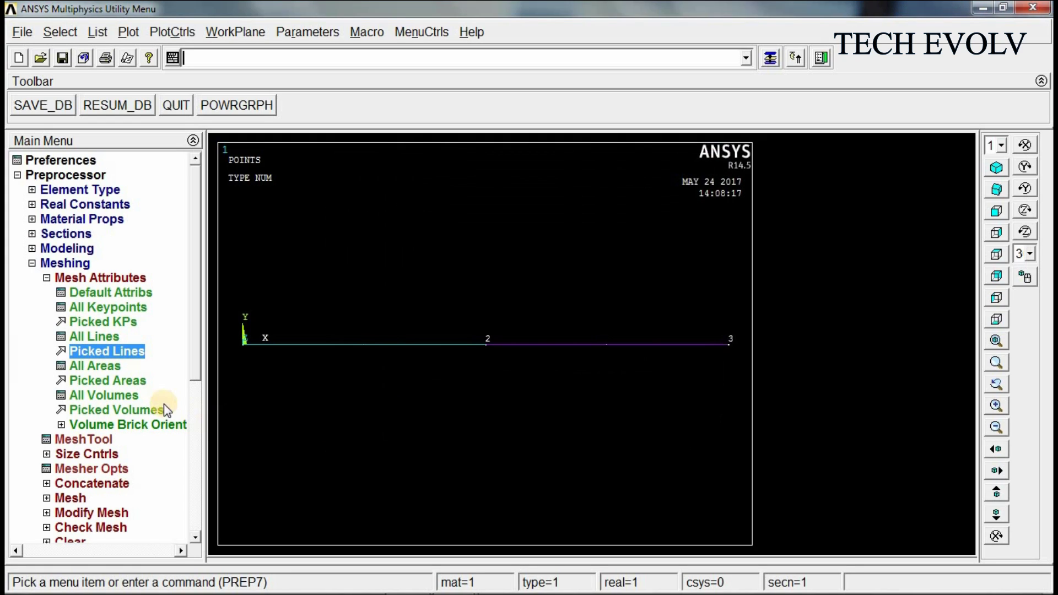
Step: Set 50 element divisions on both lines of the bar
left_click(77, 280)
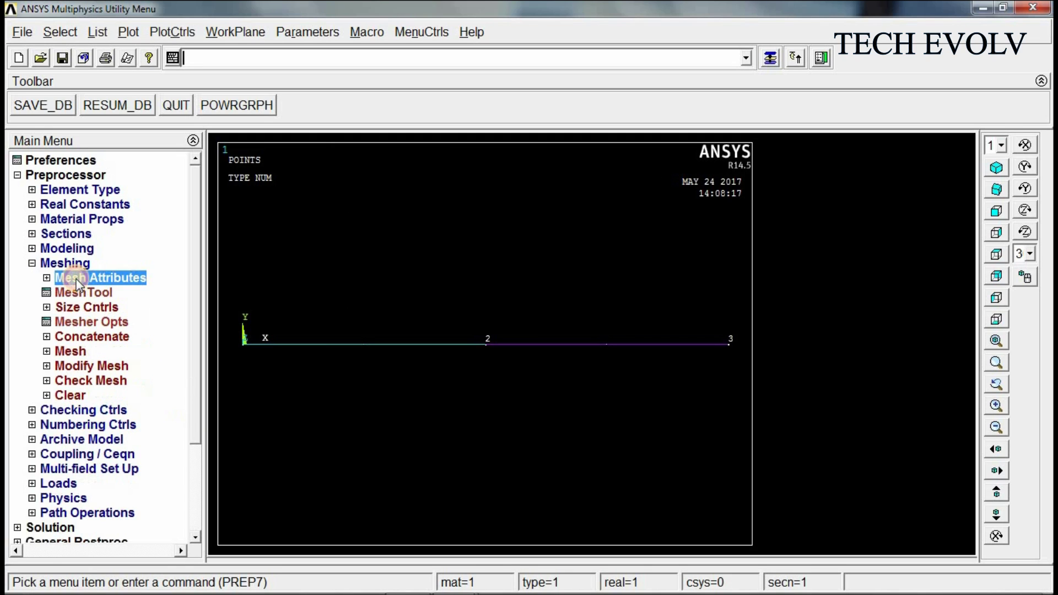
left_click(77, 309)
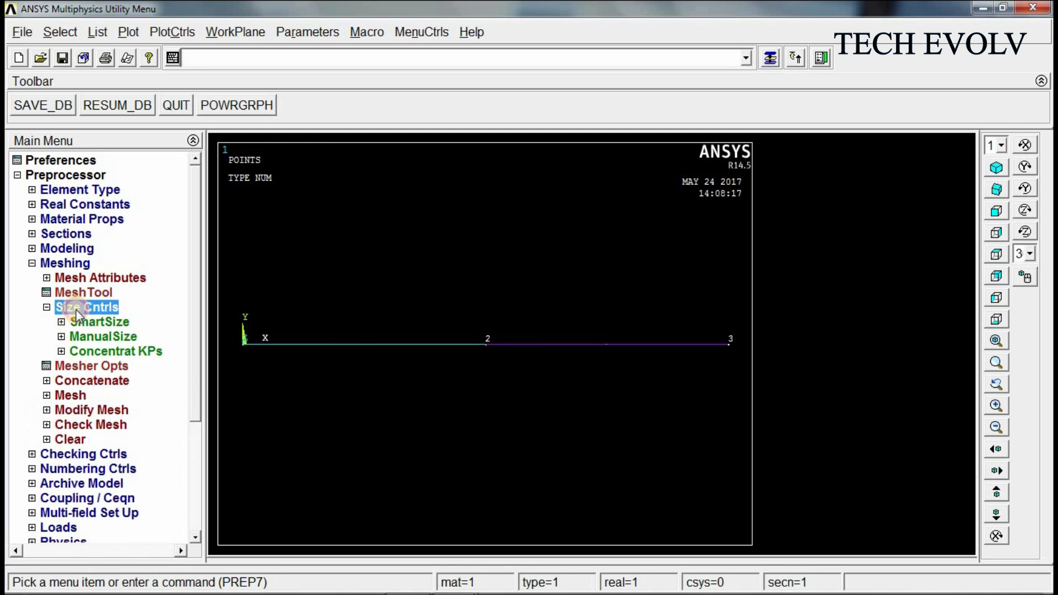
left_click(88, 338)
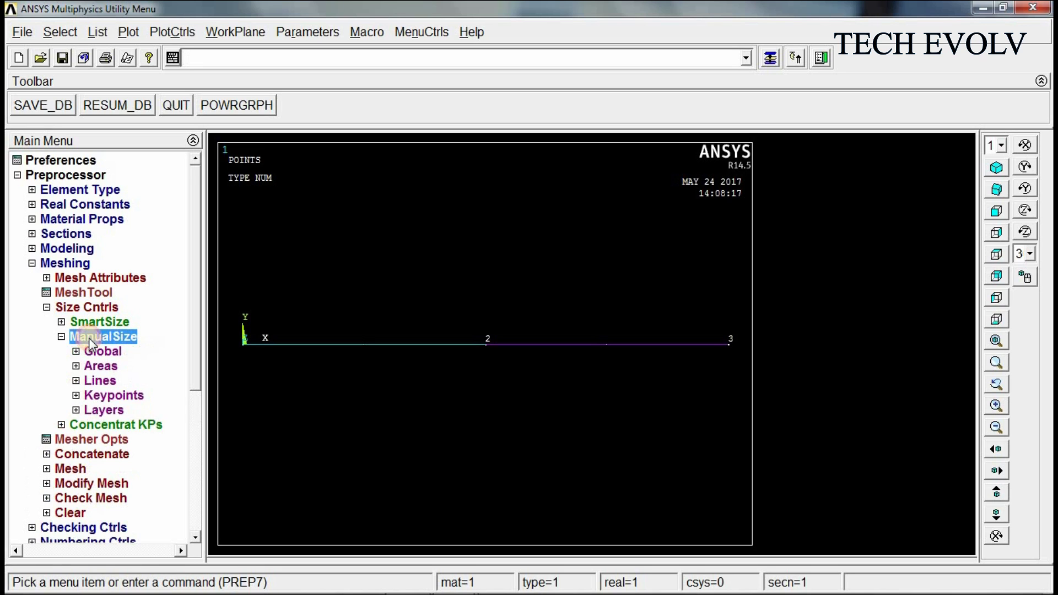
left_click(94, 384)
left_click(130, 415)
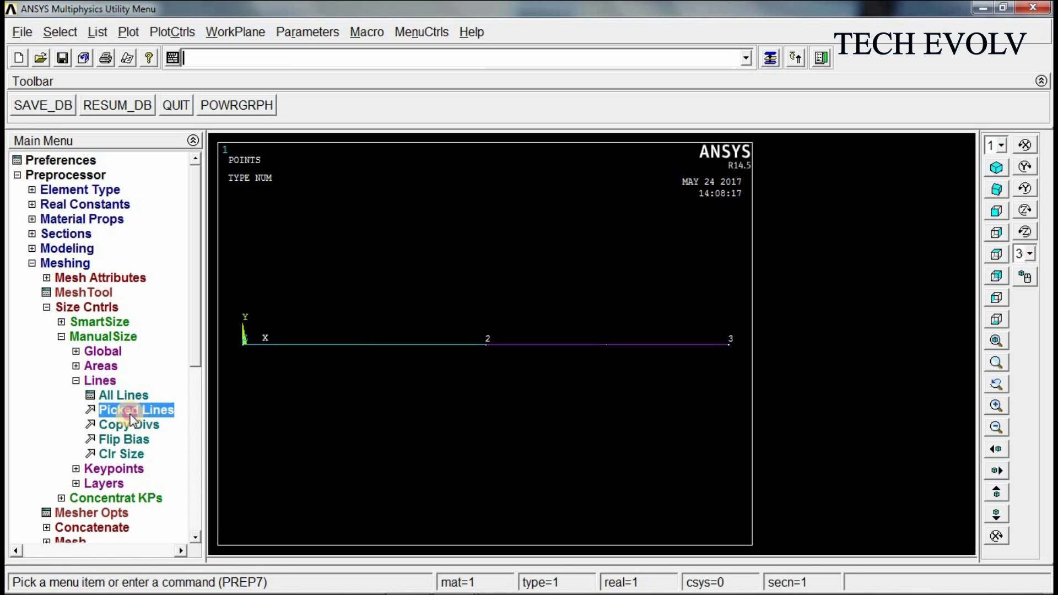
left_click(378, 347)
left_click(546, 345)
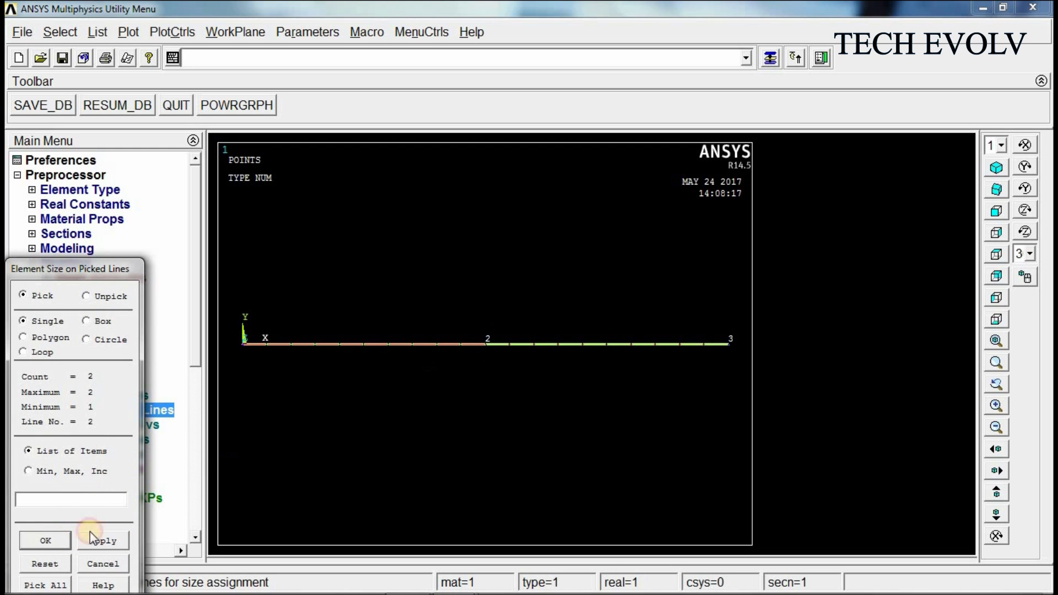
left_click(47, 541)
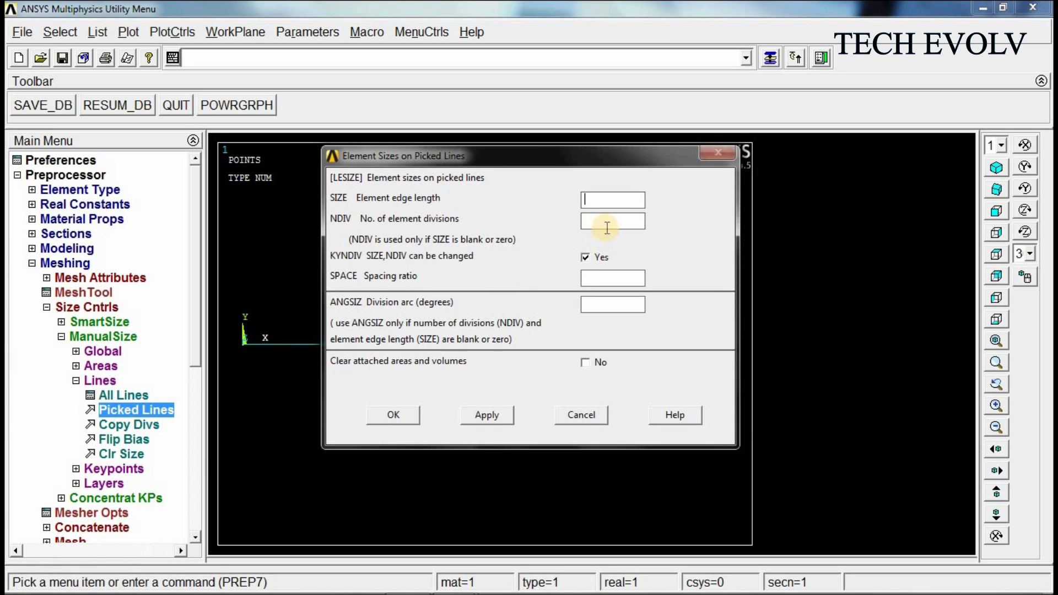
left_click(607, 228)
type("50")
left_click(402, 418)
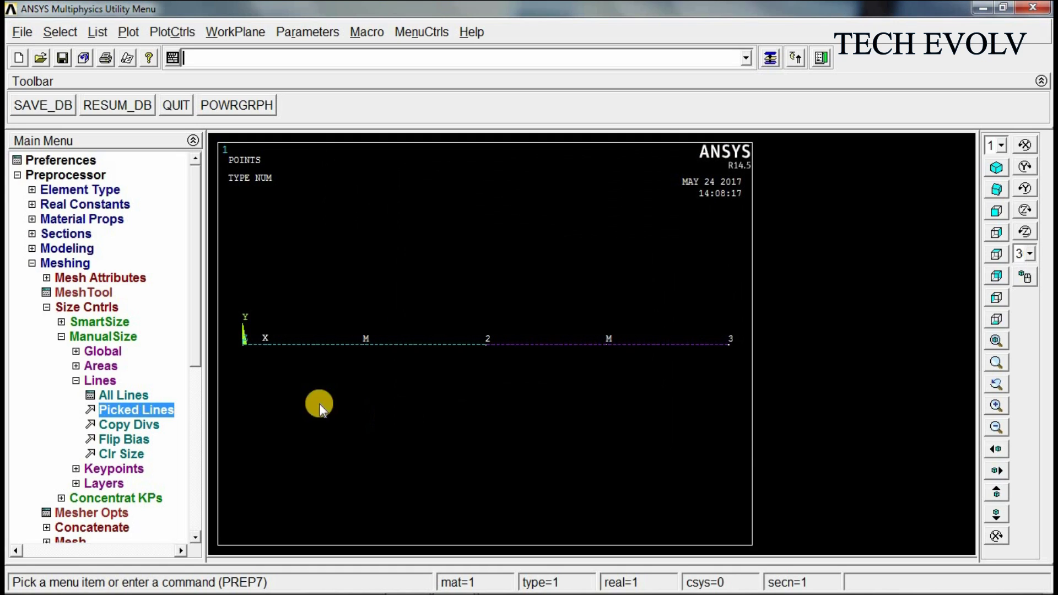
Step: Mesh both lines with the MeshTool
left_click(75, 293)
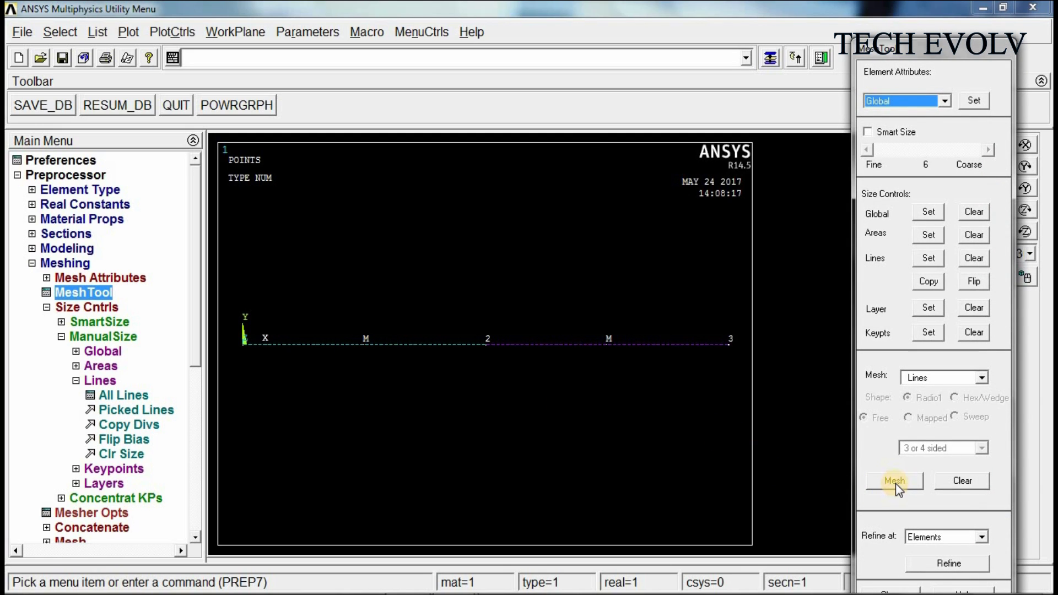
left_click(895, 484)
left_click(430, 352)
left_click(529, 348)
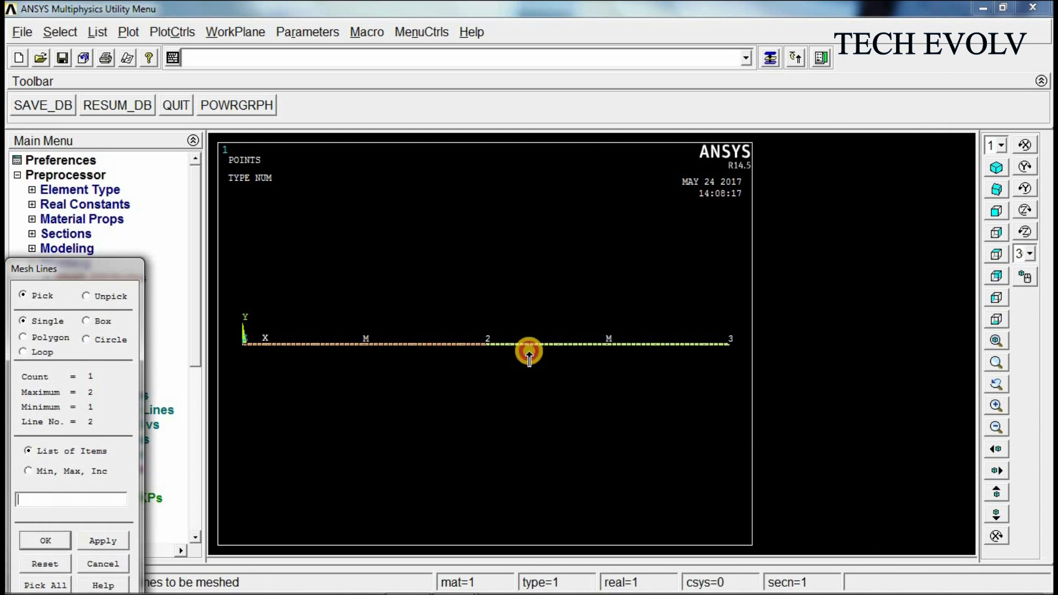
left_click(45, 542)
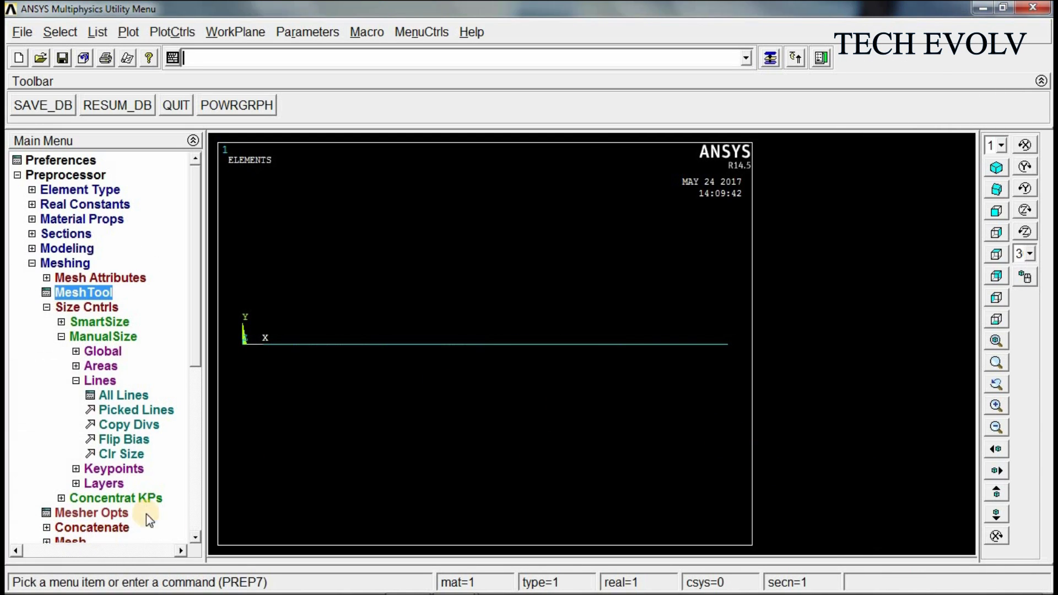
double_click(65, 266)
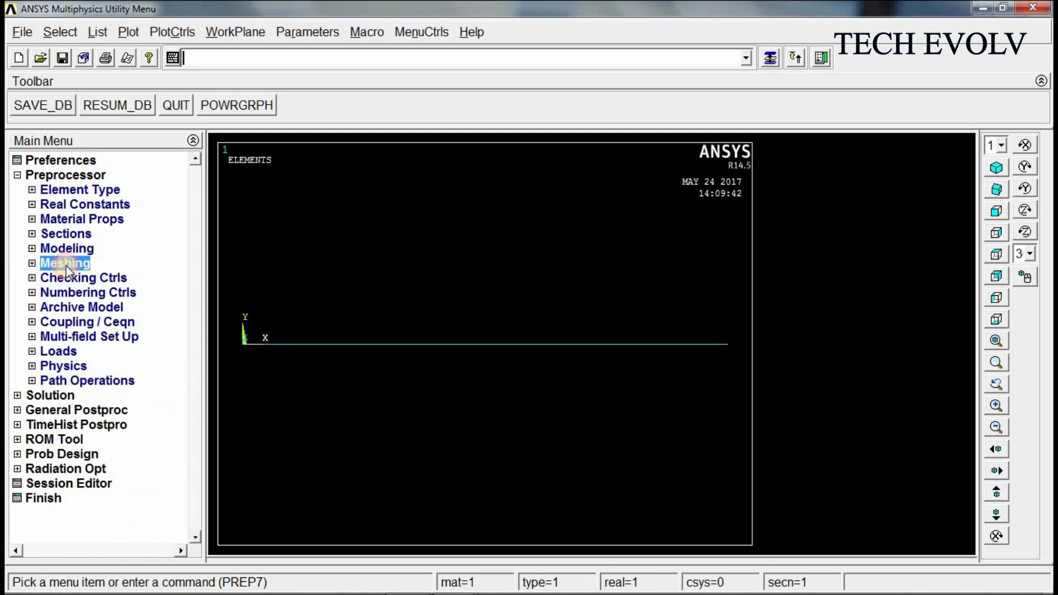
Step: Constrain all DOF at keypoint 1 on the bar's left end
left_click(34, 355)
left_click(48, 380)
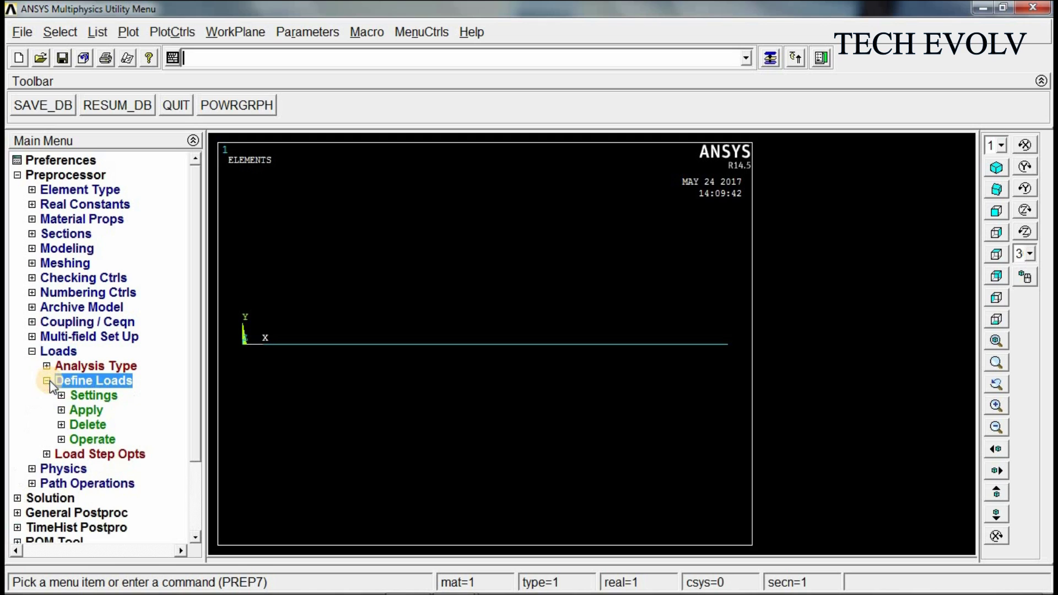
left_click(61, 410)
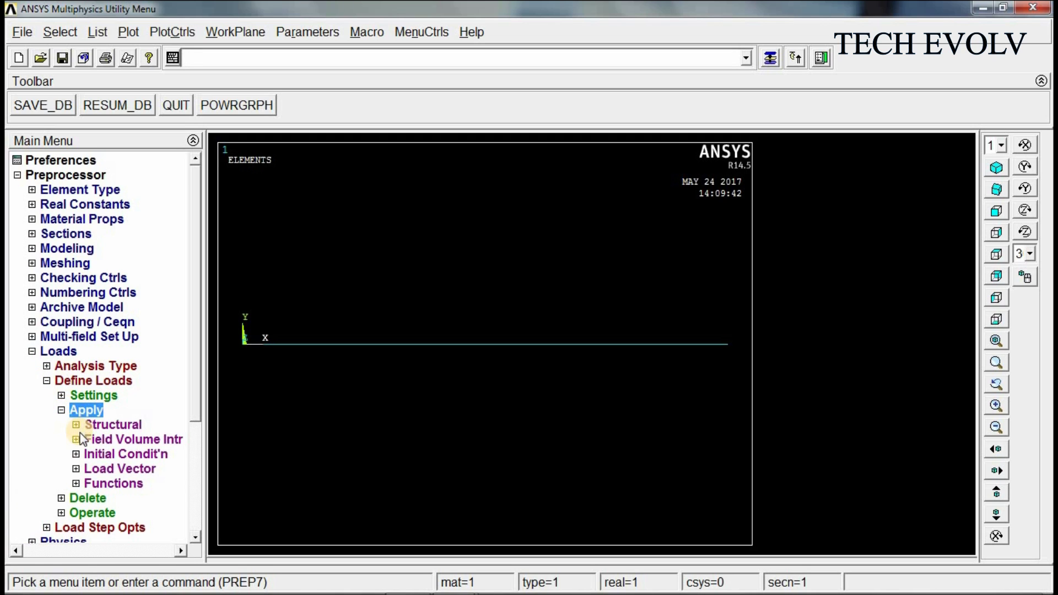
left_click(77, 426)
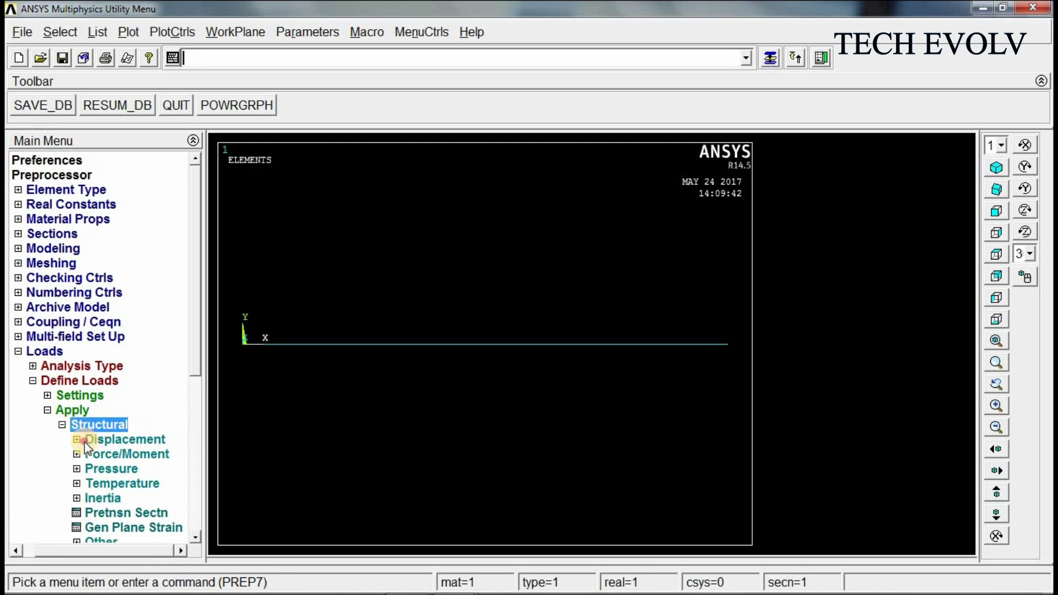
left_click(85, 442)
left_click(88, 485)
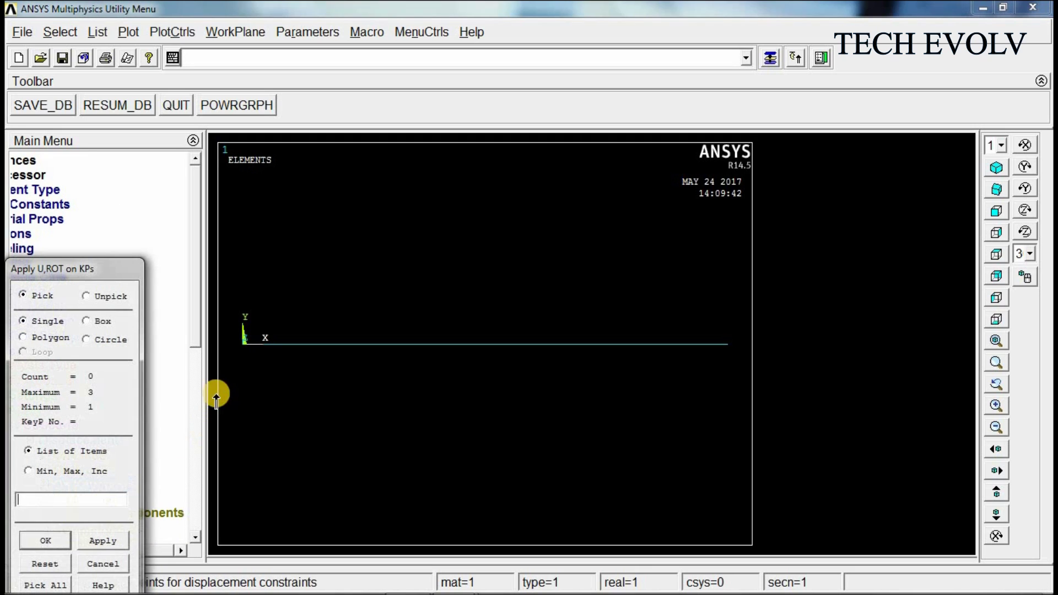
left_click(244, 344)
left_click(44, 541)
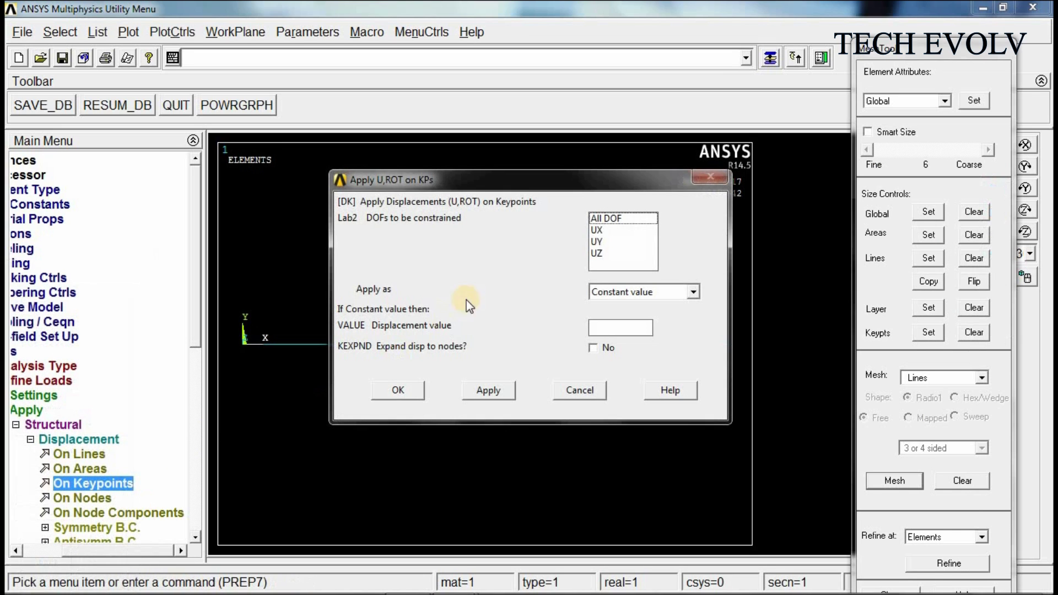
left_click(604, 219)
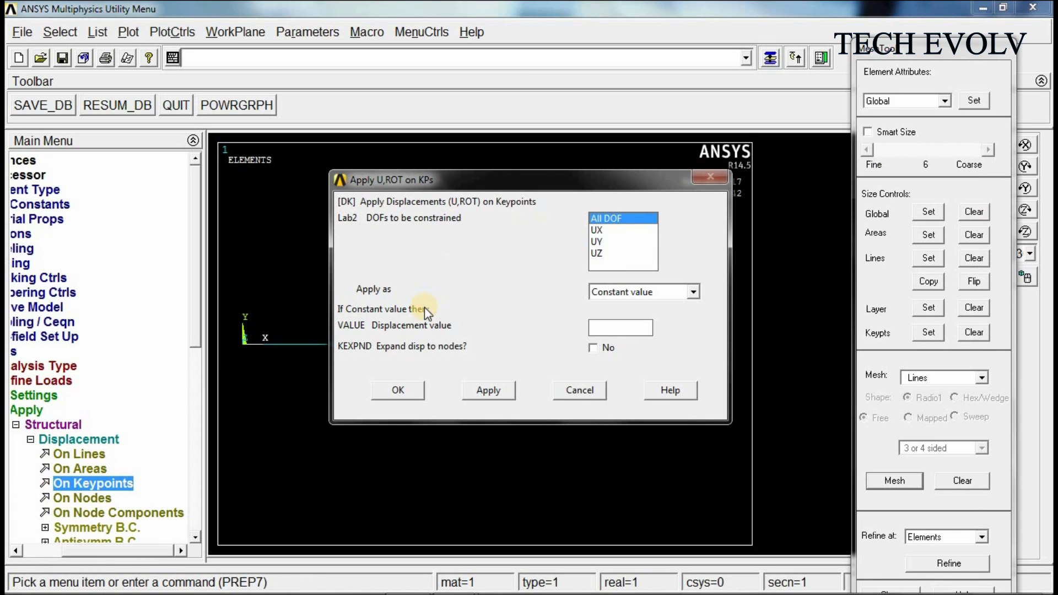
left_click(398, 390)
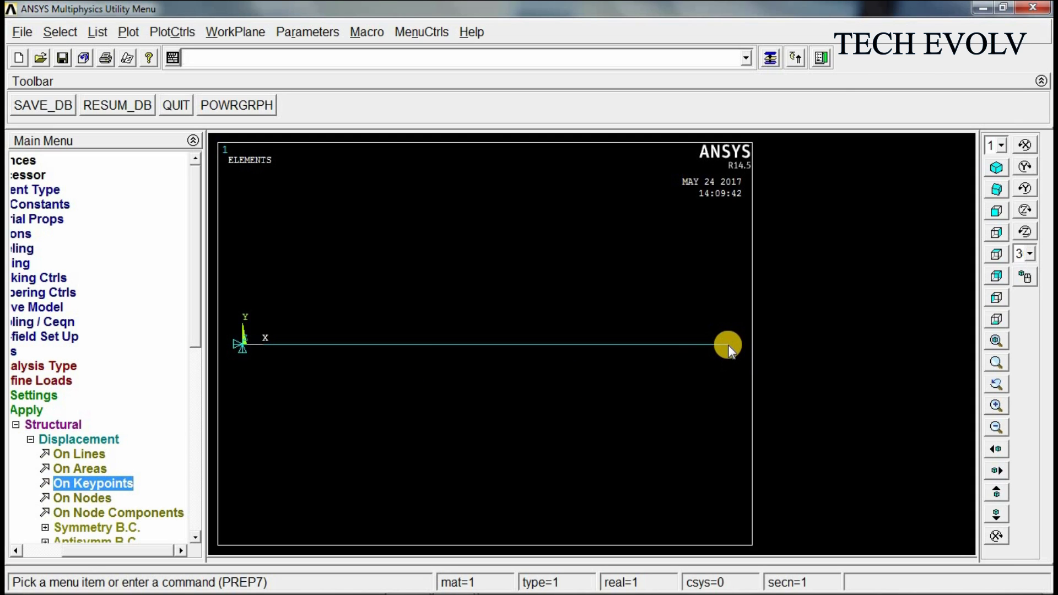
left_click(121, 443)
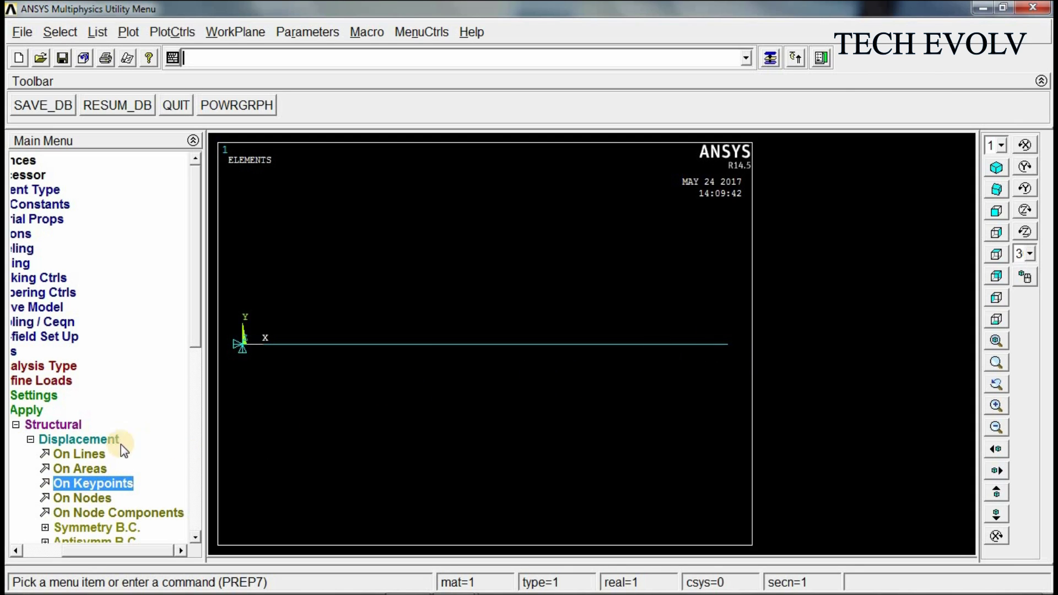
Step: Apply an FX point force of 1000 on keypoint 3 at the bar's right end
left_click(71, 443)
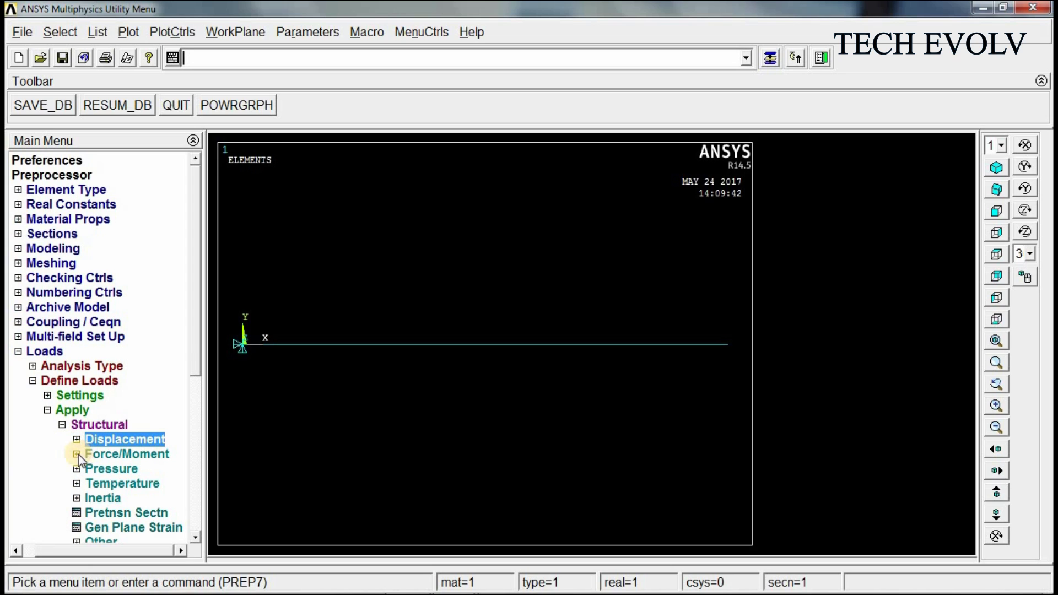
left_click(75, 454)
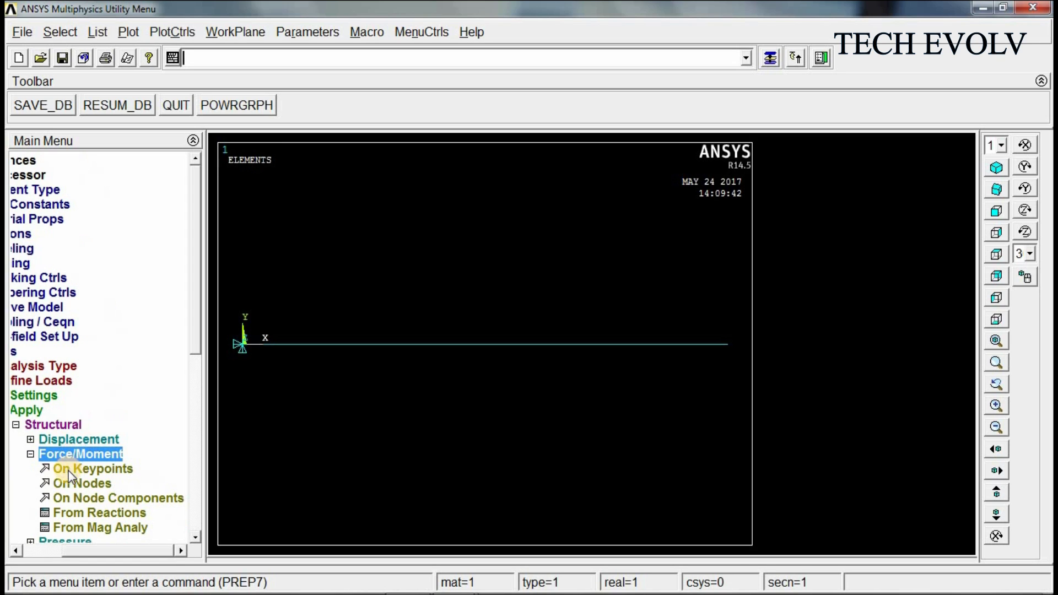
left_click(69, 471)
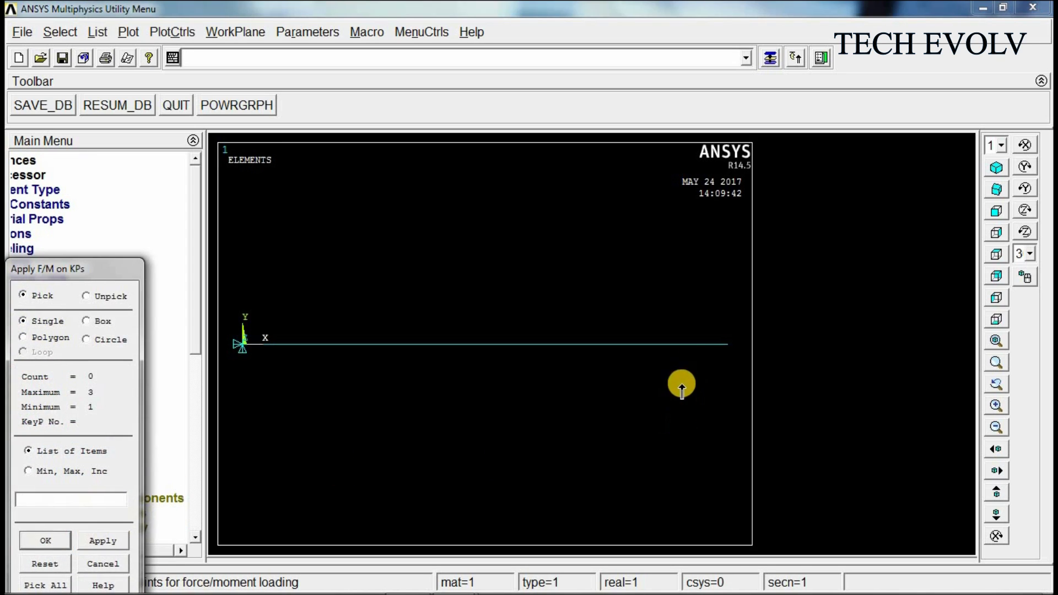
left_click(726, 346)
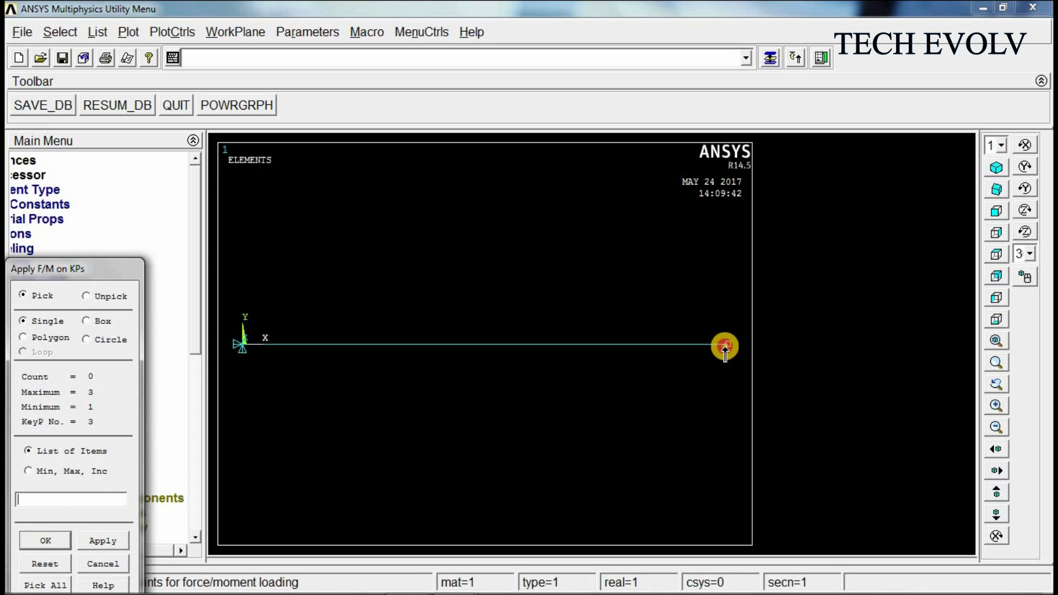
left_click(46, 539)
left_click(631, 316)
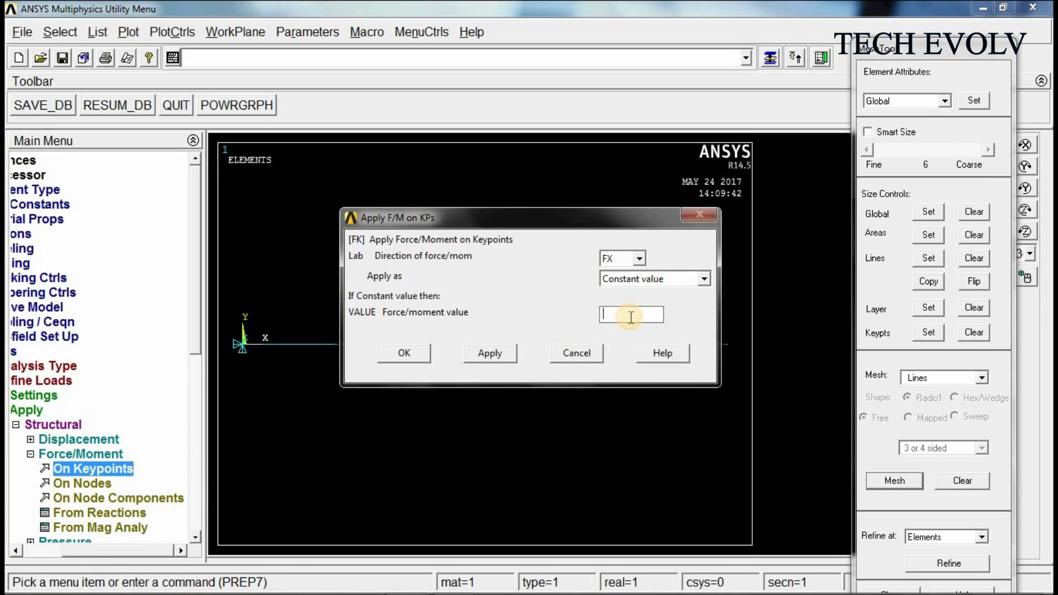
type("1000")
left_click(415, 356)
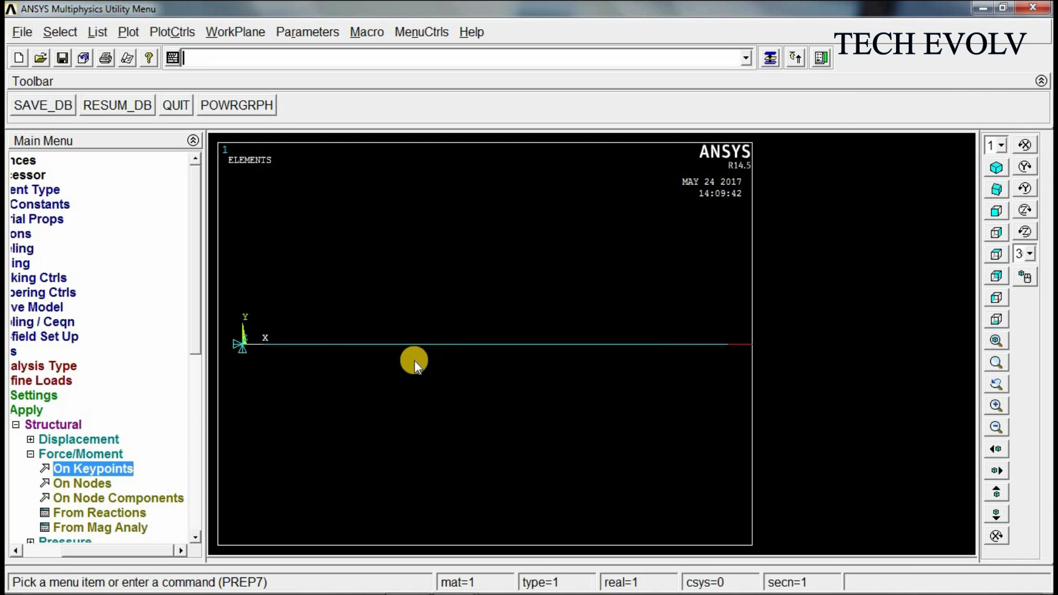
left_click(88, 424)
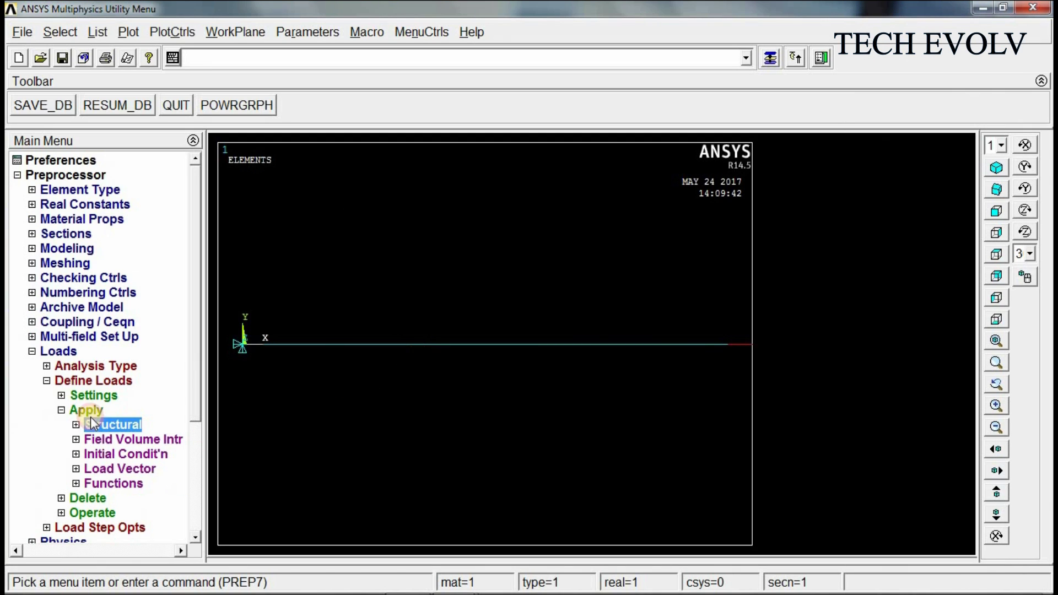
Step: Solve the current load step, then dismiss the 'Solution is done!' note and /STATUS window
left_click(55, 352)
left_click(61, 174)
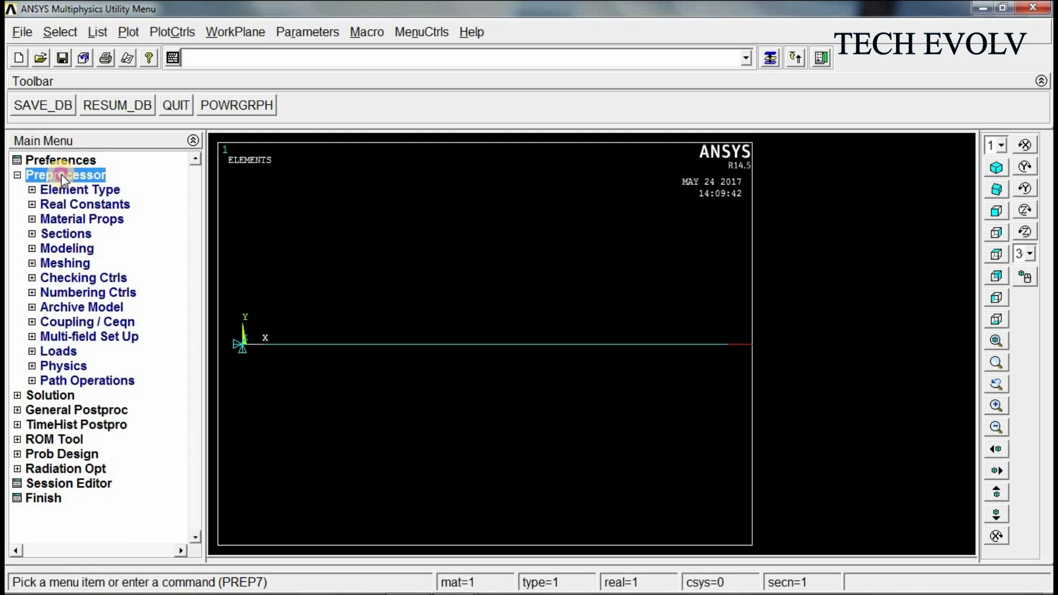
left_click(42, 190)
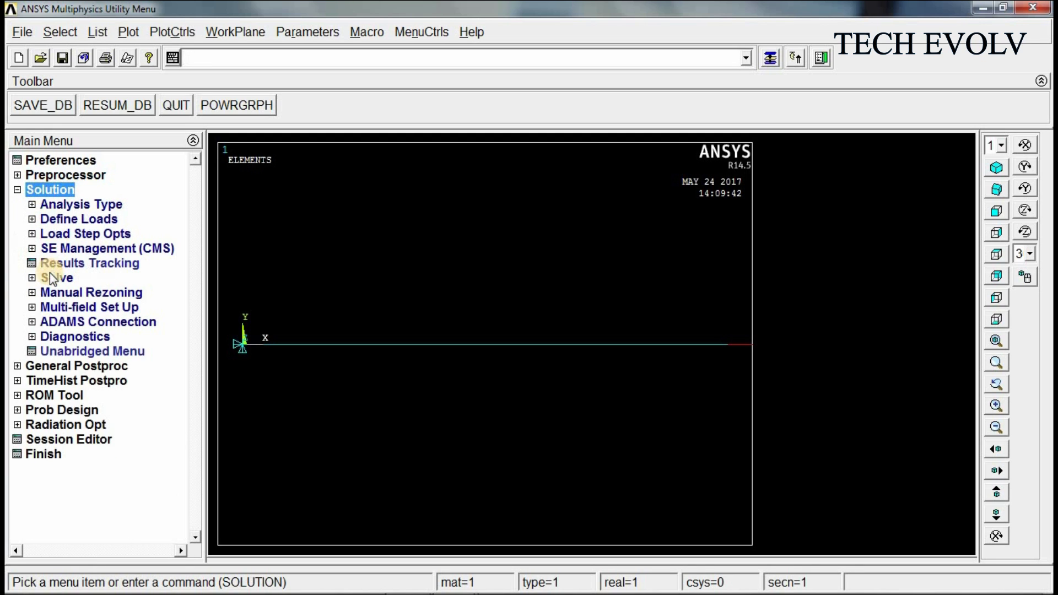
left_click(51, 279)
left_click(77, 293)
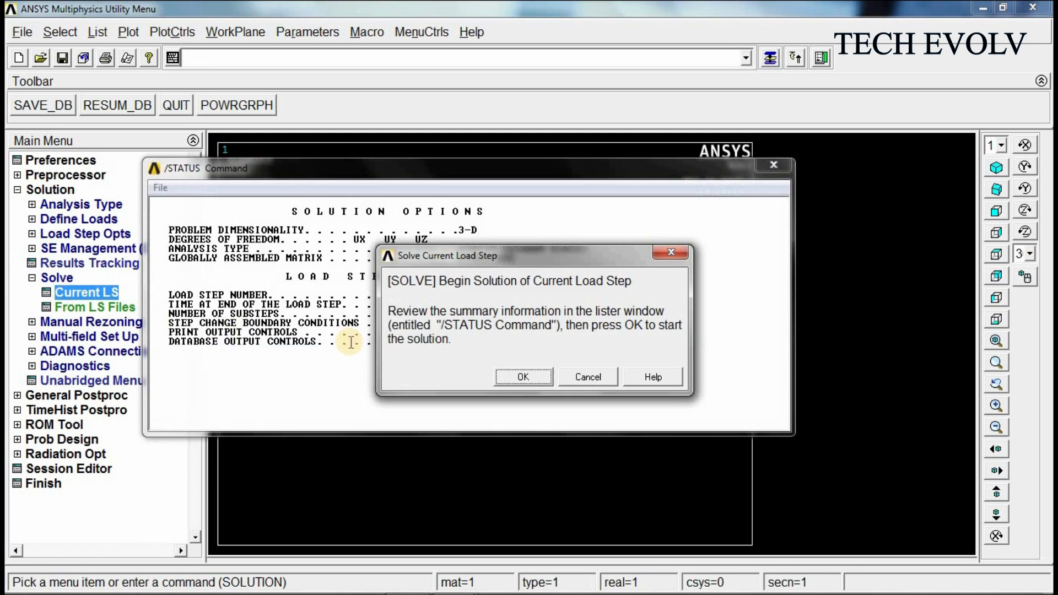
left_click(535, 377)
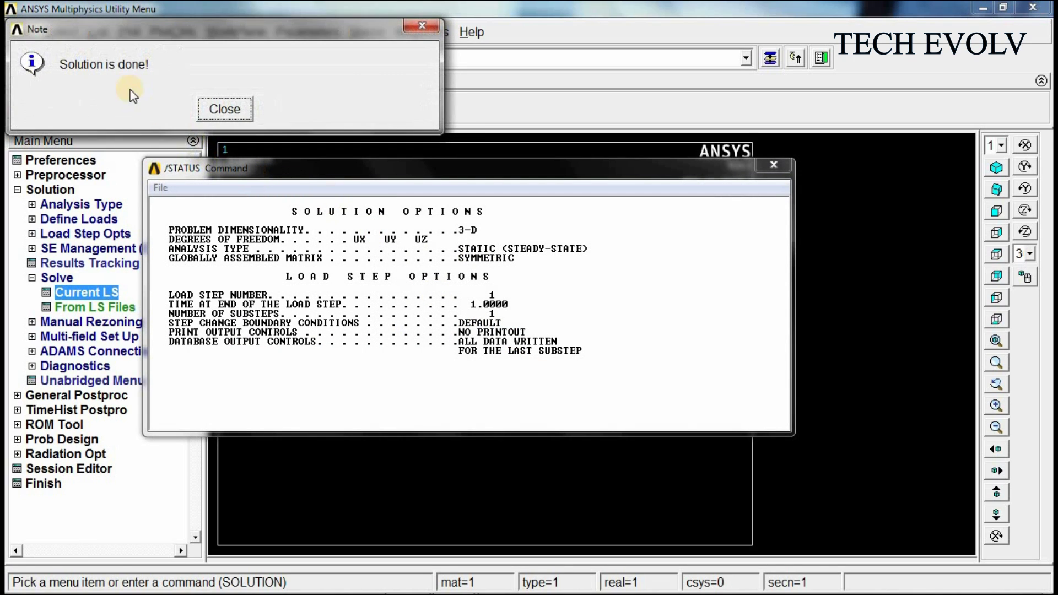
left_click(240, 106)
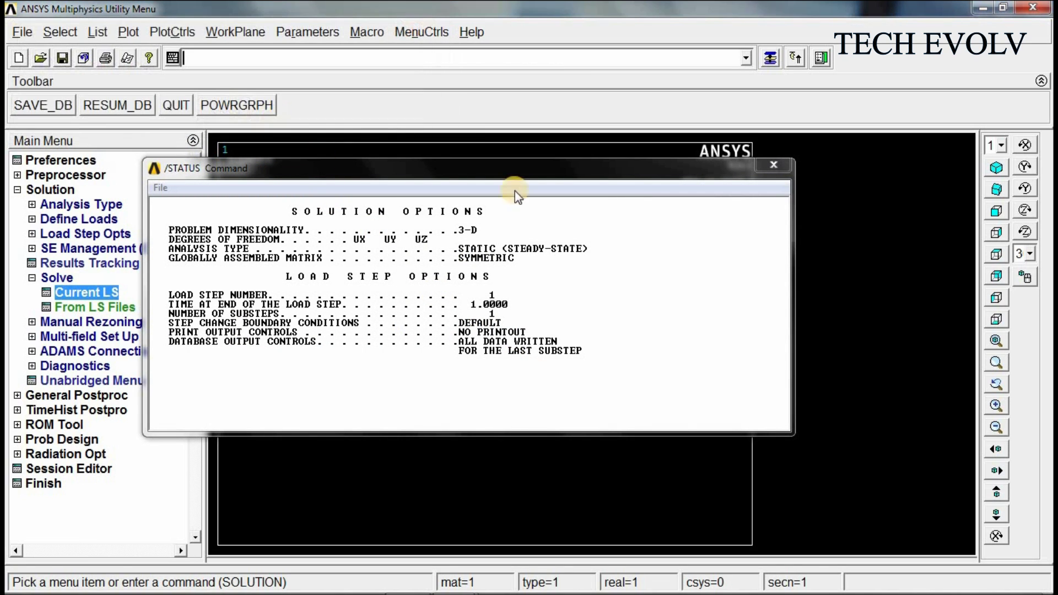
left_click(764, 163)
Step: Add element table item LS1 by sequence number LS, 1, then close the table definitions
left_click(64, 189)
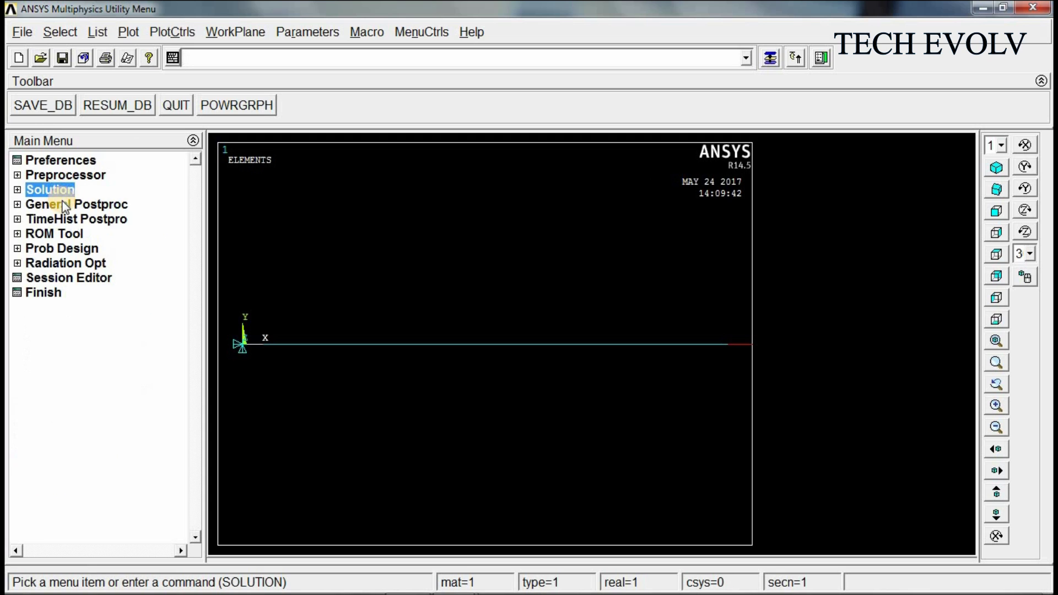
left_click(64, 205)
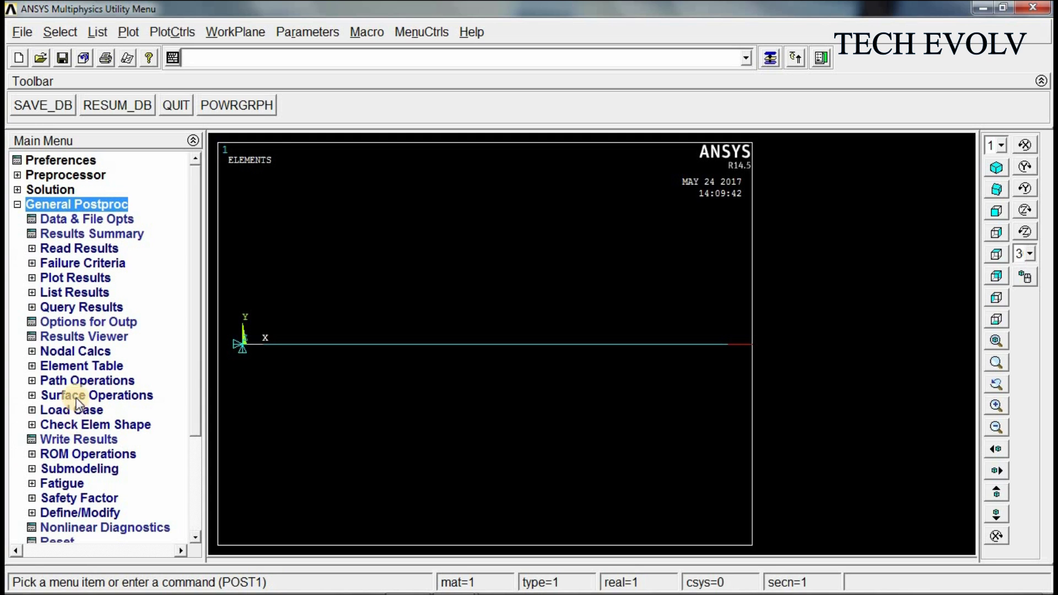
left_click(83, 366)
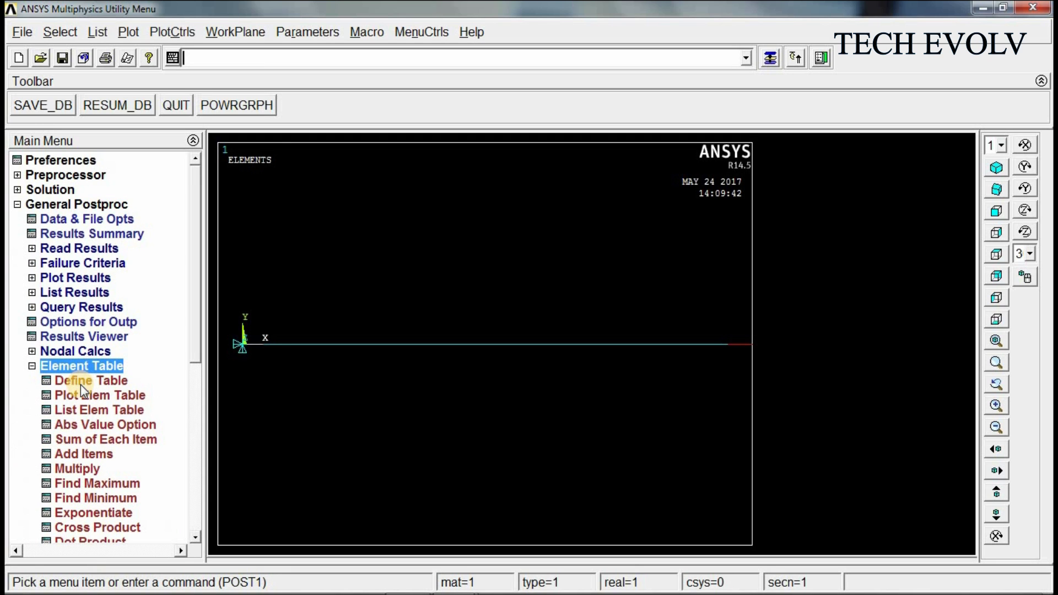
left_click(81, 381)
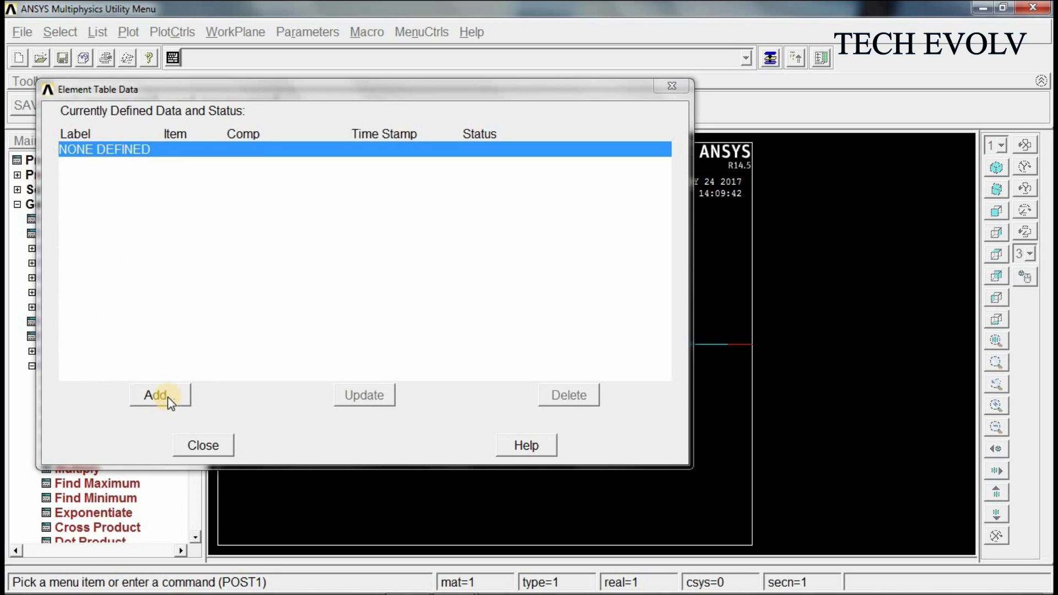
left_click(167, 397)
left_click_drag(620, 264, 614, 306)
left_click(553, 317)
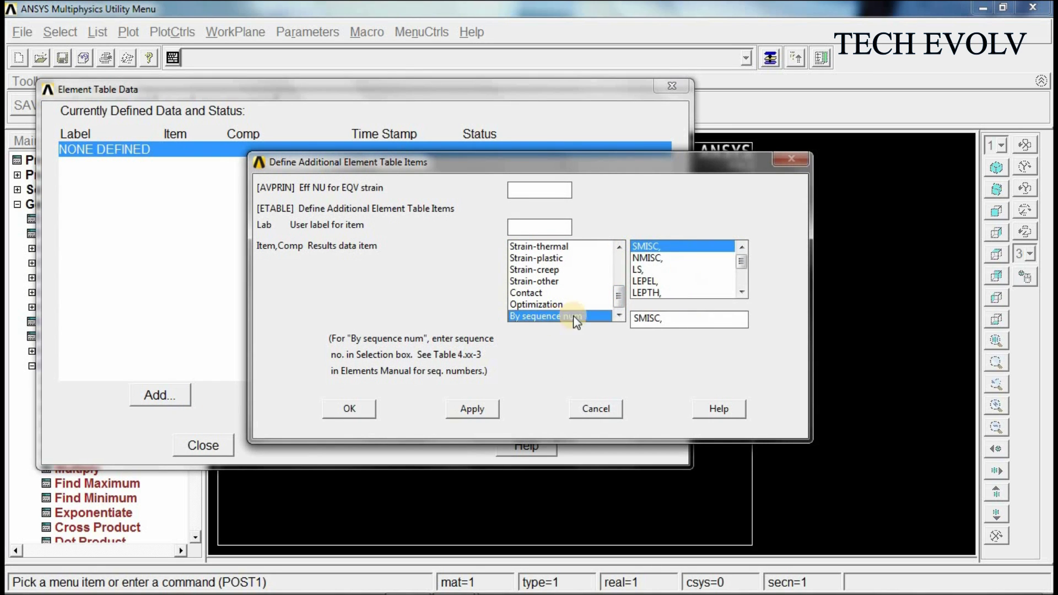
left_click(641, 270)
left_click(651, 319)
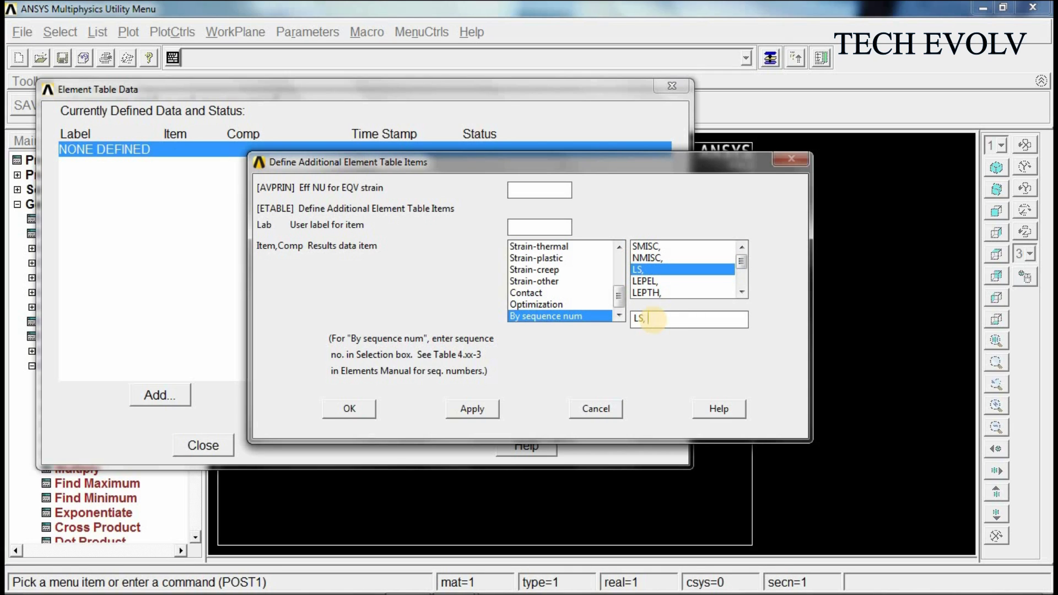
type("1")
left_click(357, 406)
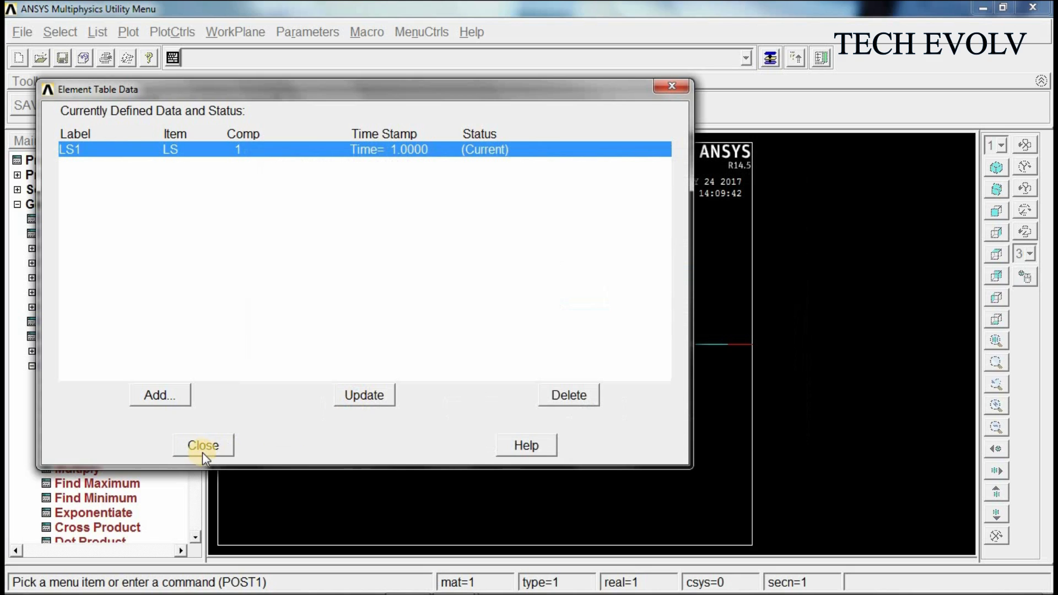
left_click(204, 445)
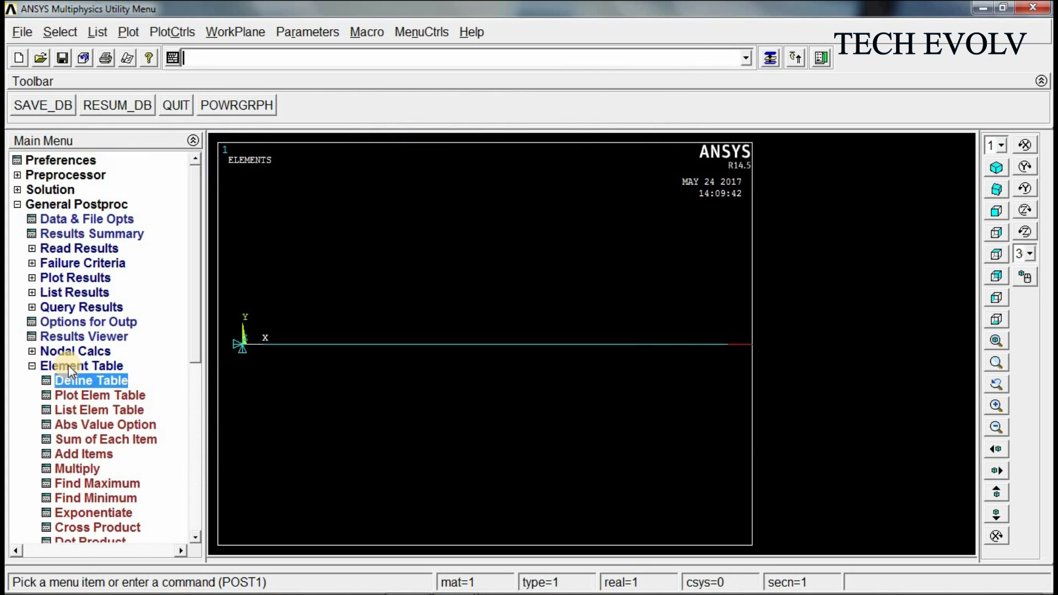
left_click(67, 366)
Step: Plot the DOF Solution displacement vector sum as a nodal contour, maximum 0.002571
left_click(65, 277)
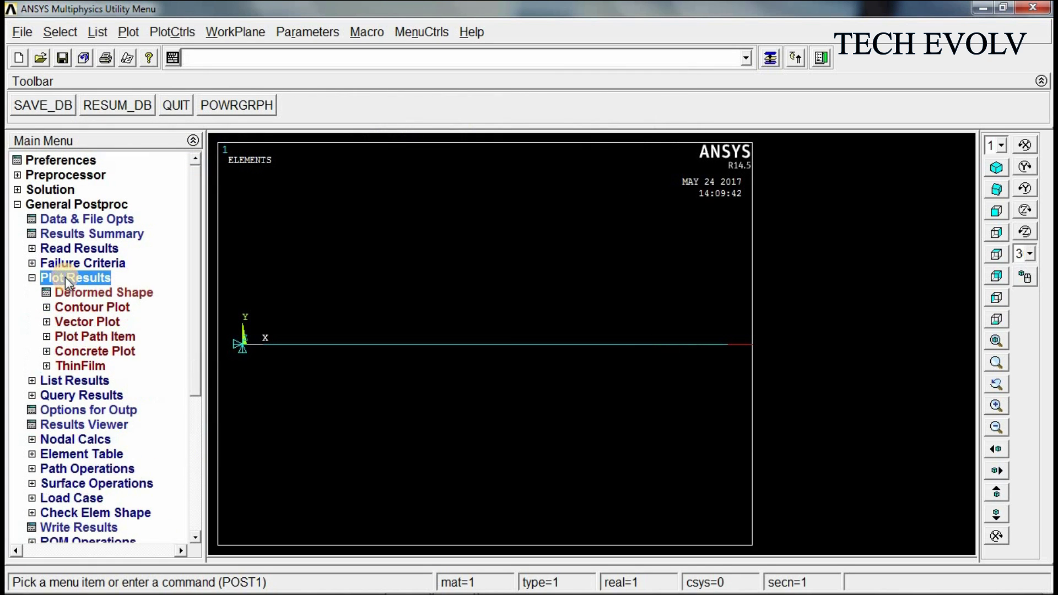
left_click(78, 312)
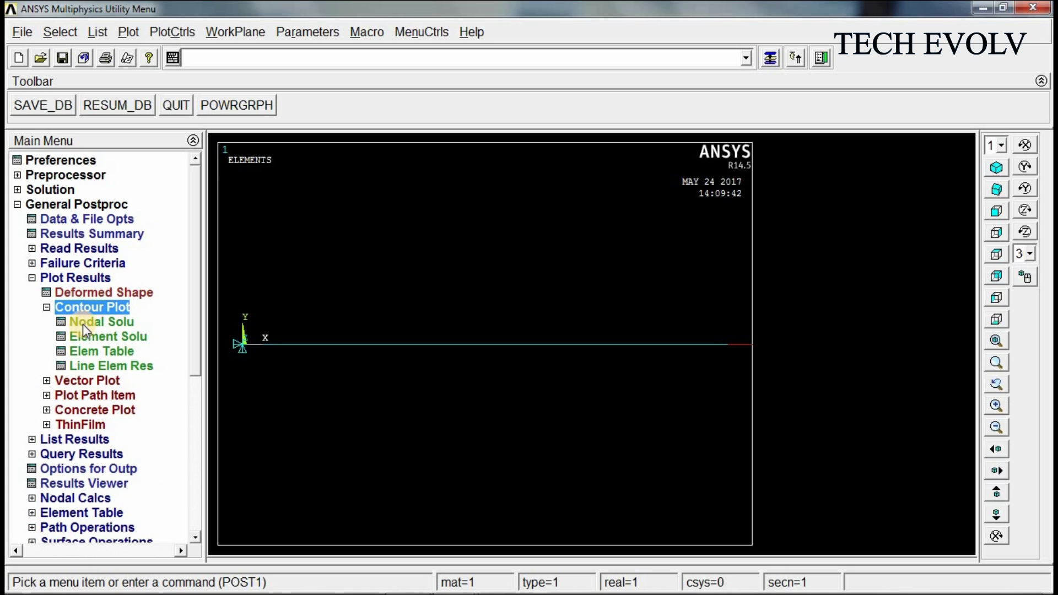
left_click(83, 323)
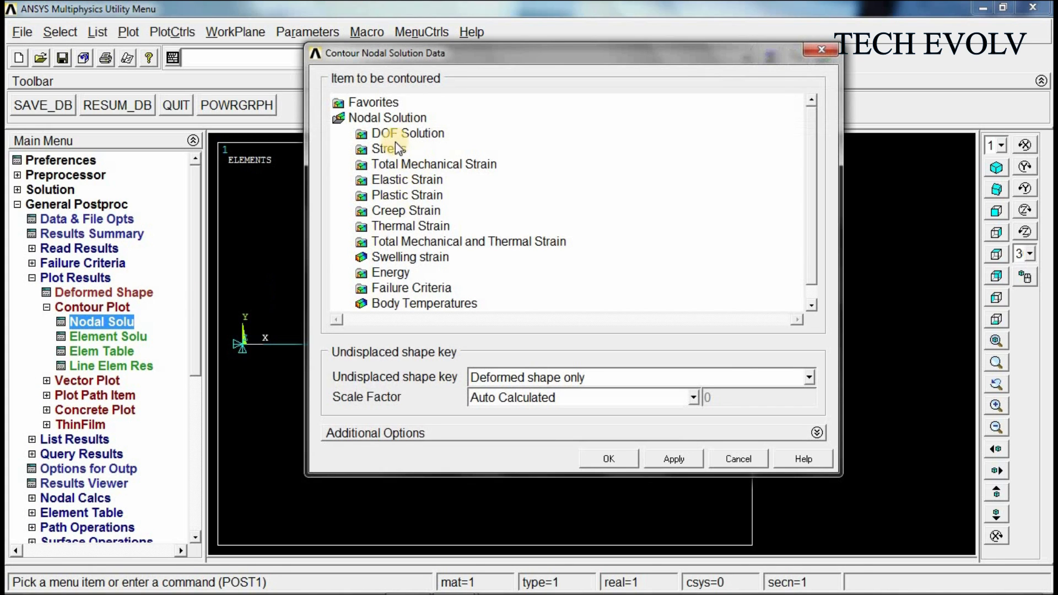
double_click(394, 134)
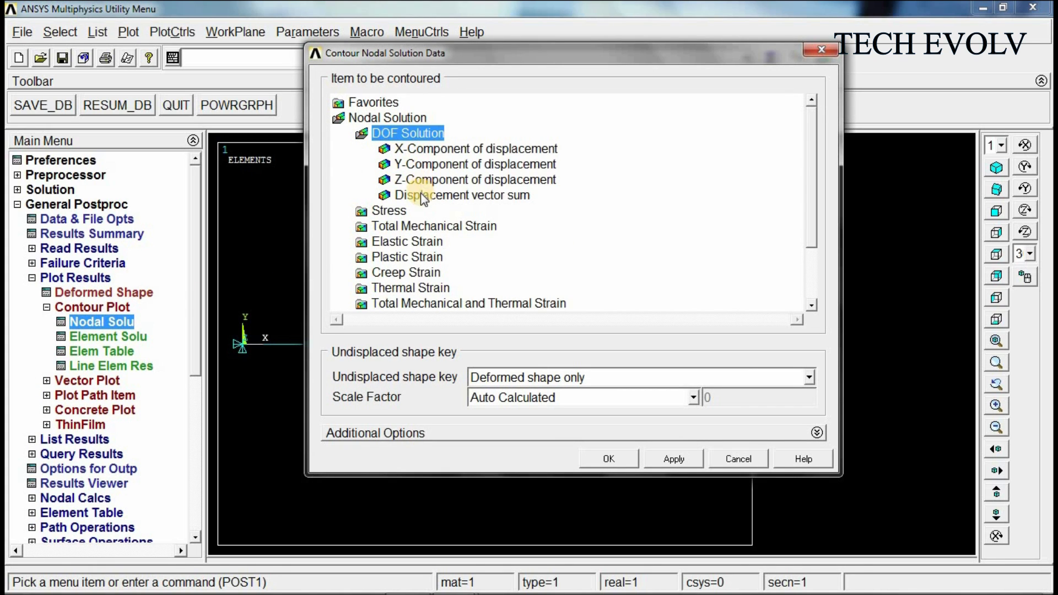
left_click(420, 196)
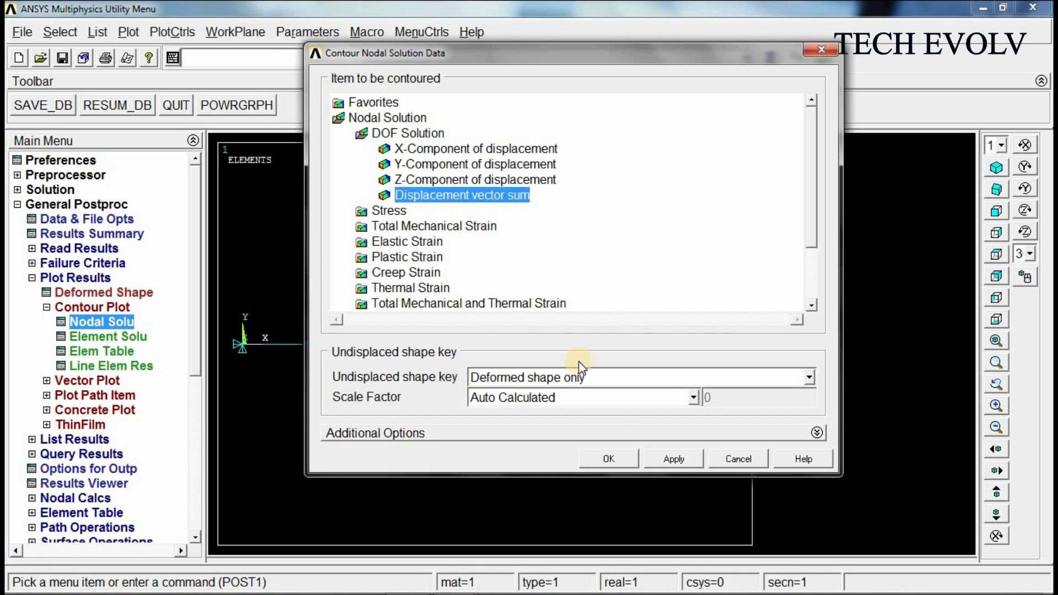
left_click(609, 459)
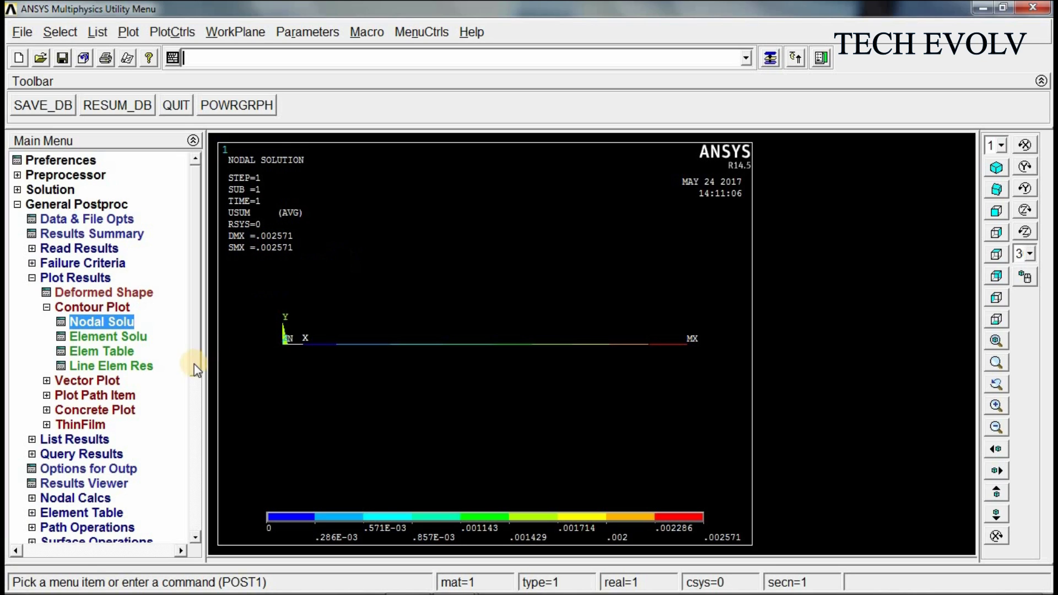
left_click(92, 354)
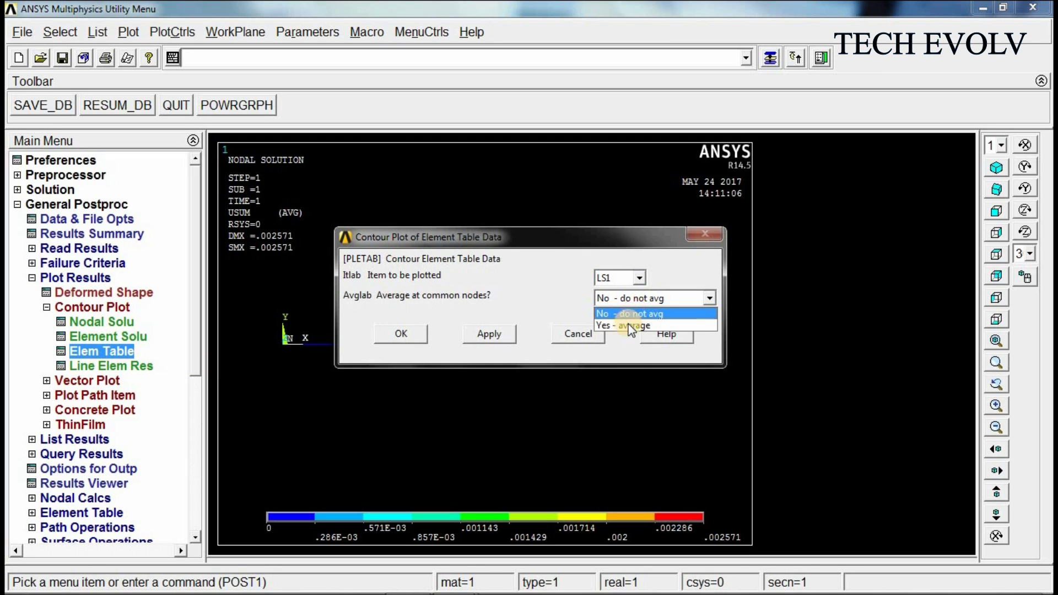
Step: Plot the LS1 element table contour averaged at common nodes, ranging 1.14286 to 1.6
left_click(631, 326)
left_click(403, 334)
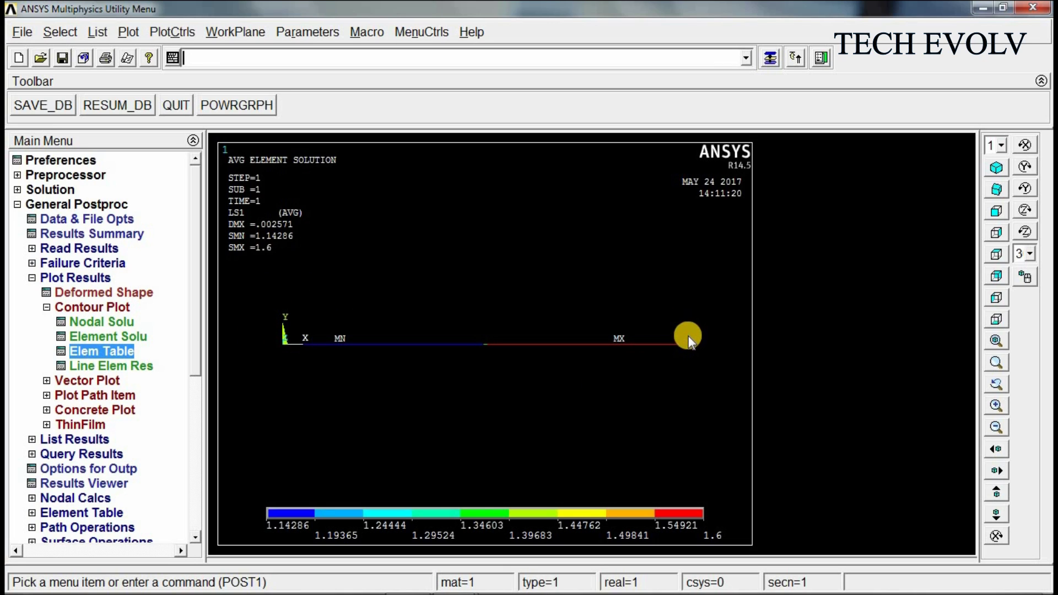
Step: Turn ESHAPE element shape display on and view the LS1 plot isometrically
left_click(175, 32)
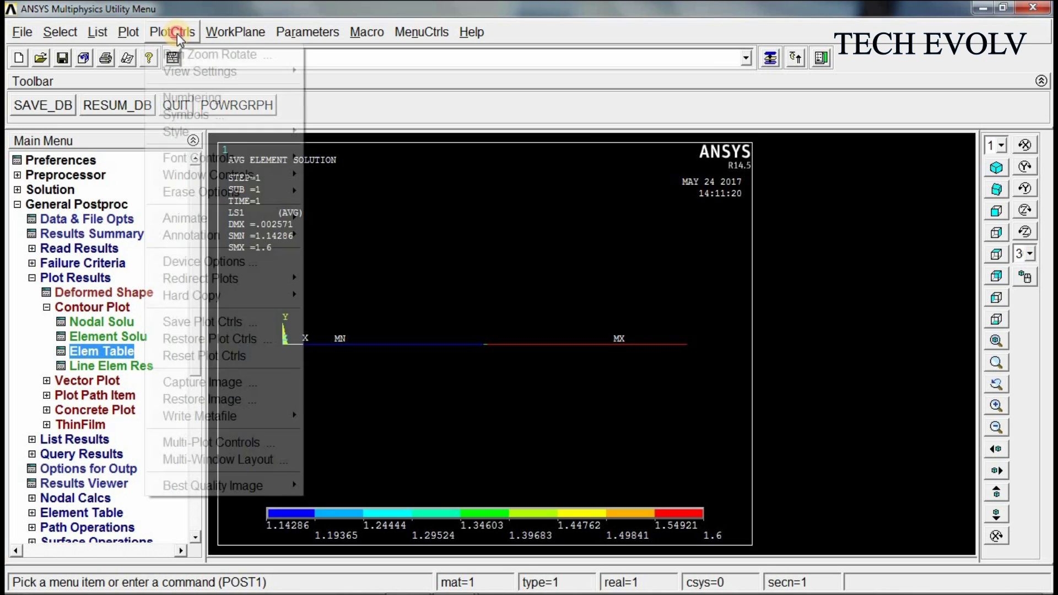
mouse_move(198, 130)
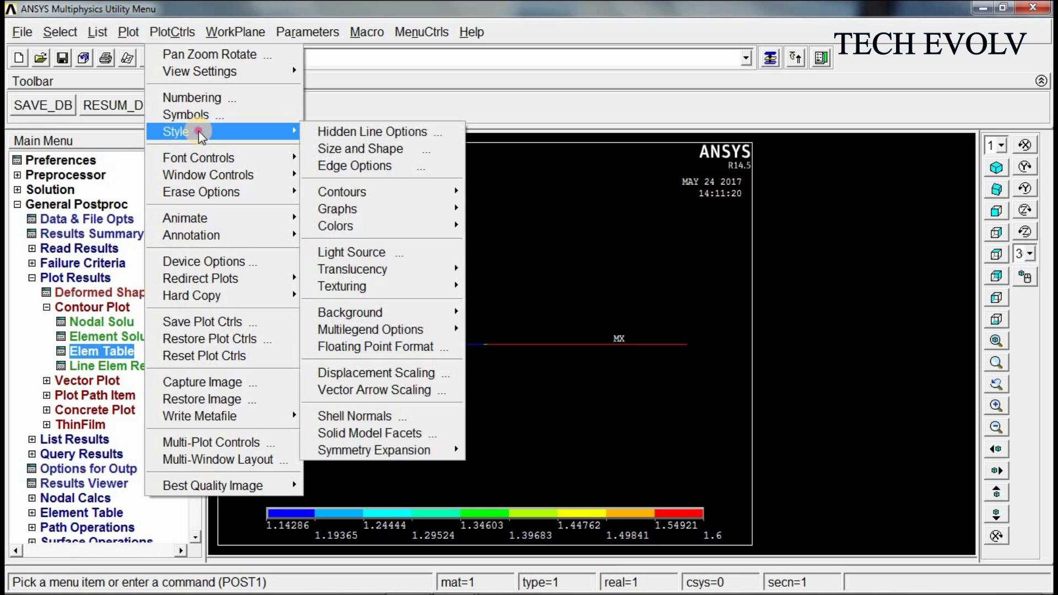
left_click(347, 150)
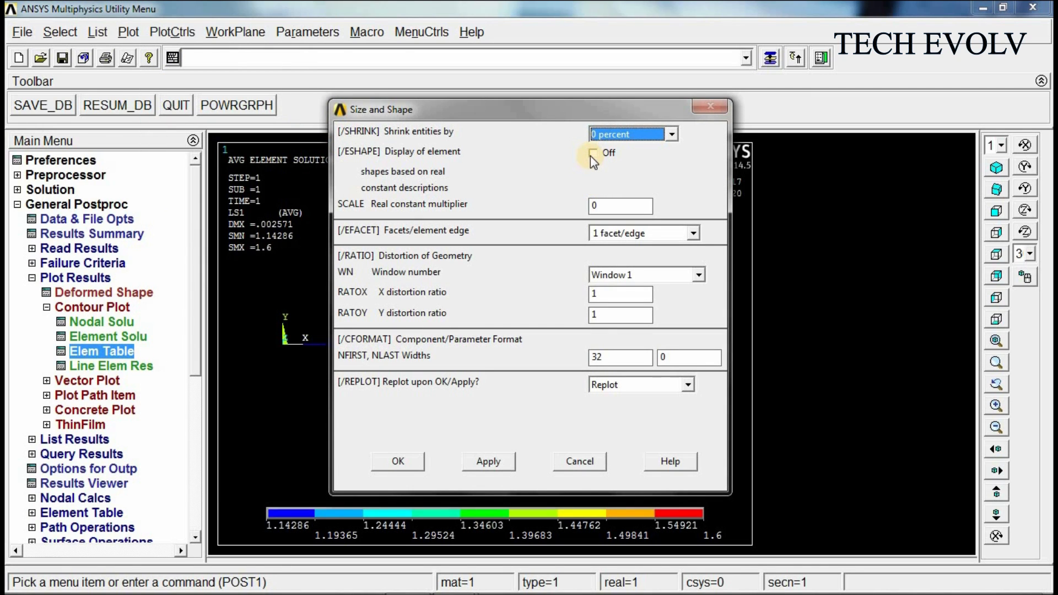
left_click(592, 154)
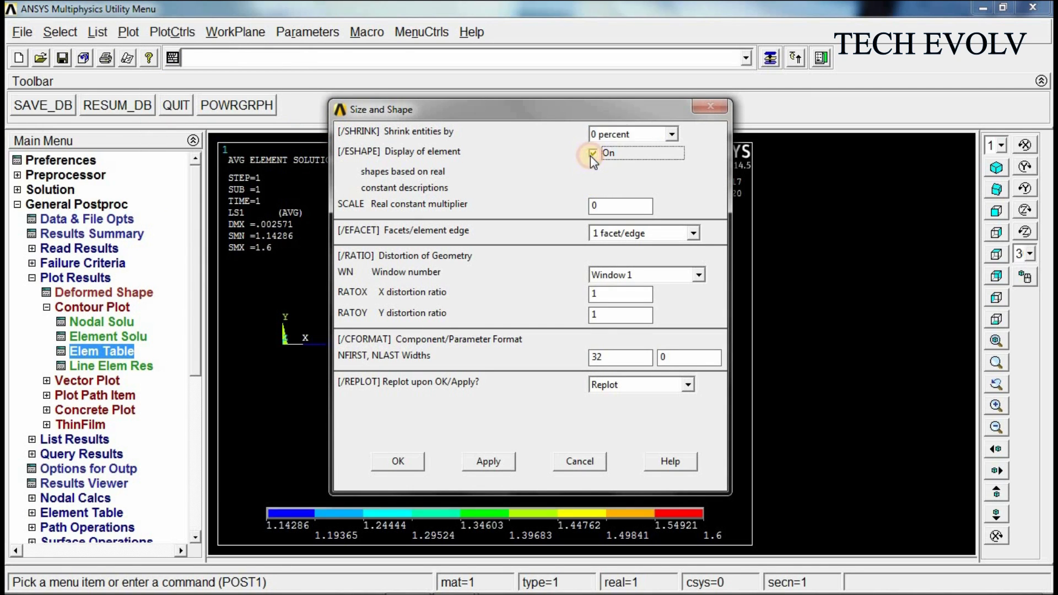
left_click(401, 461)
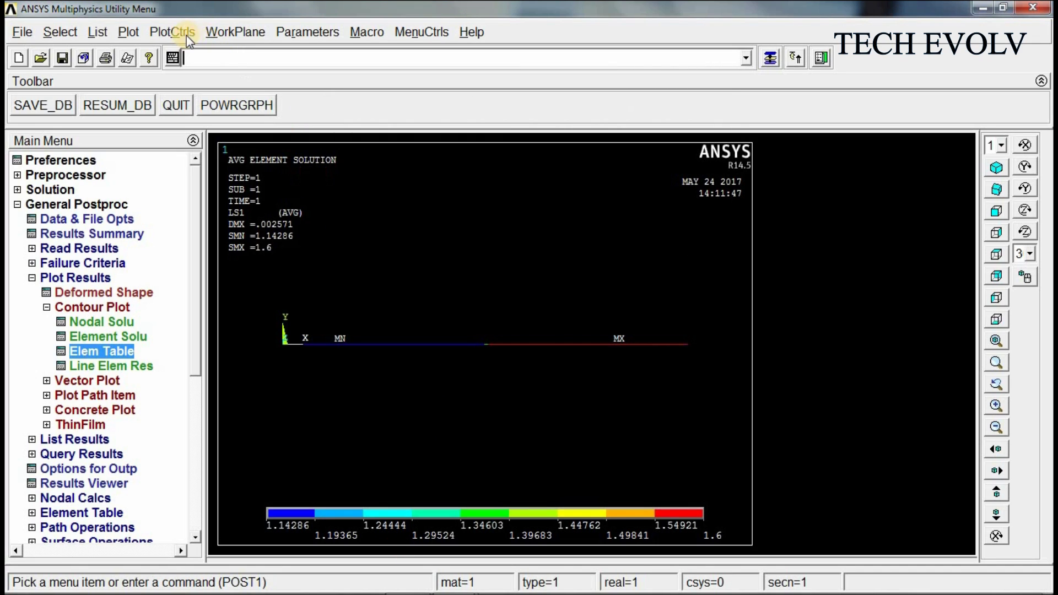
left_click(997, 169)
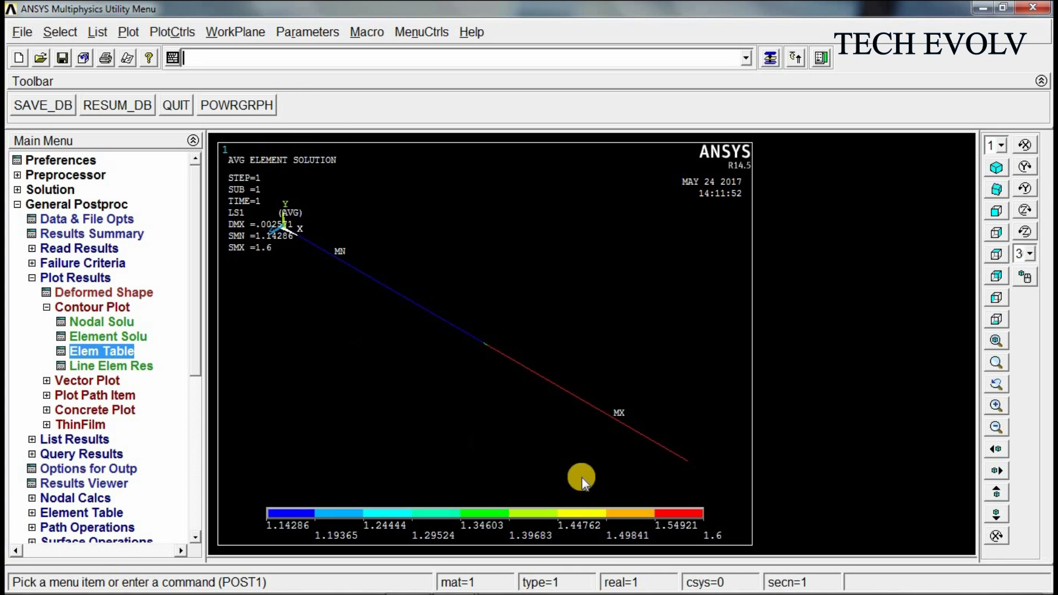
left_click(172, 33)
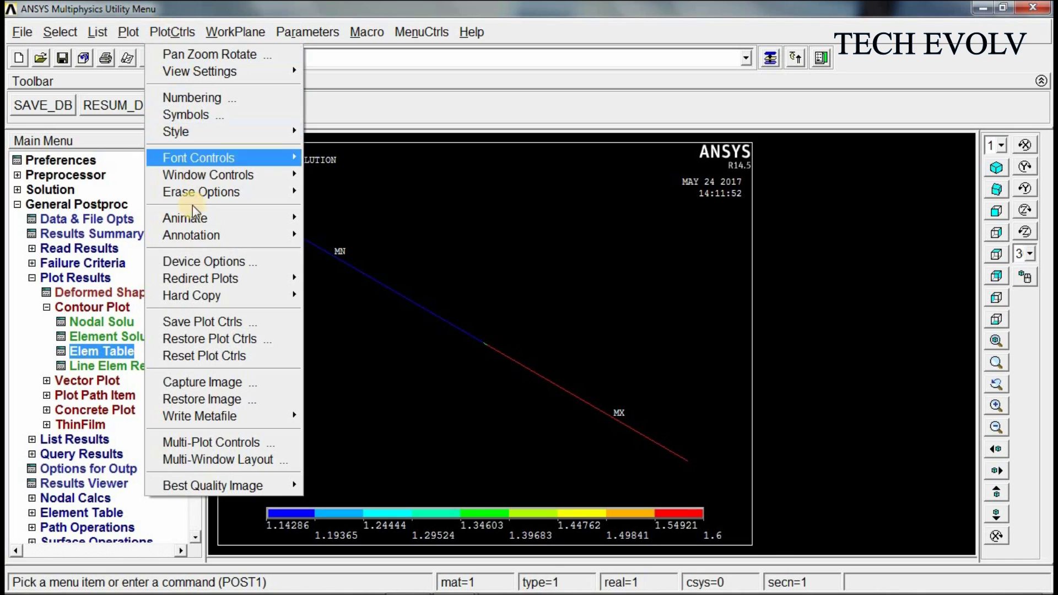
Step: Animate the deformed plus undeformed bar over 10 frames, 1-second delay, forward only
mouse_move(193, 218)
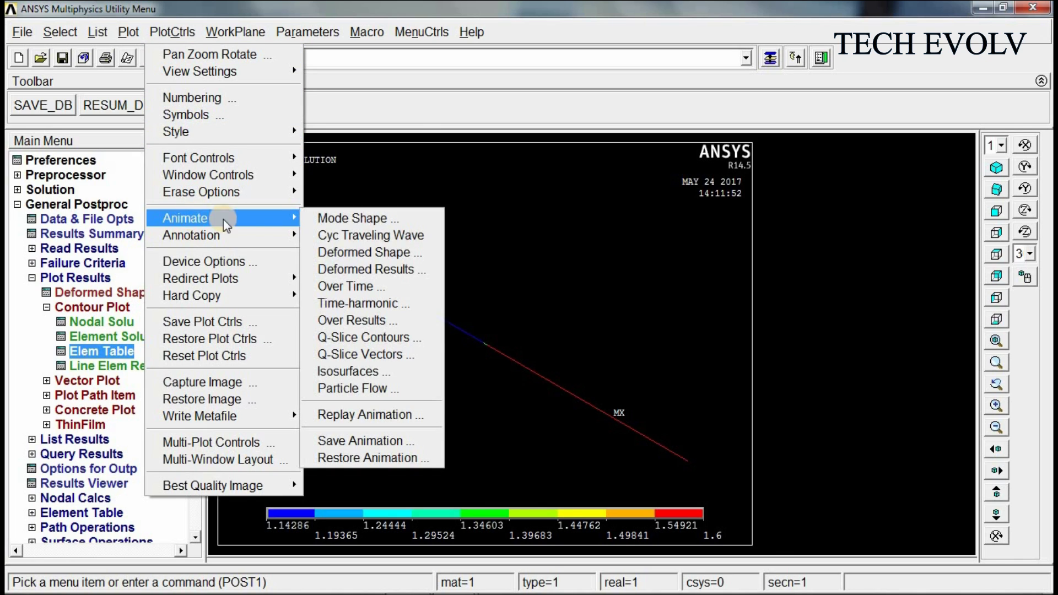
left_click(376, 254)
left_click(622, 313)
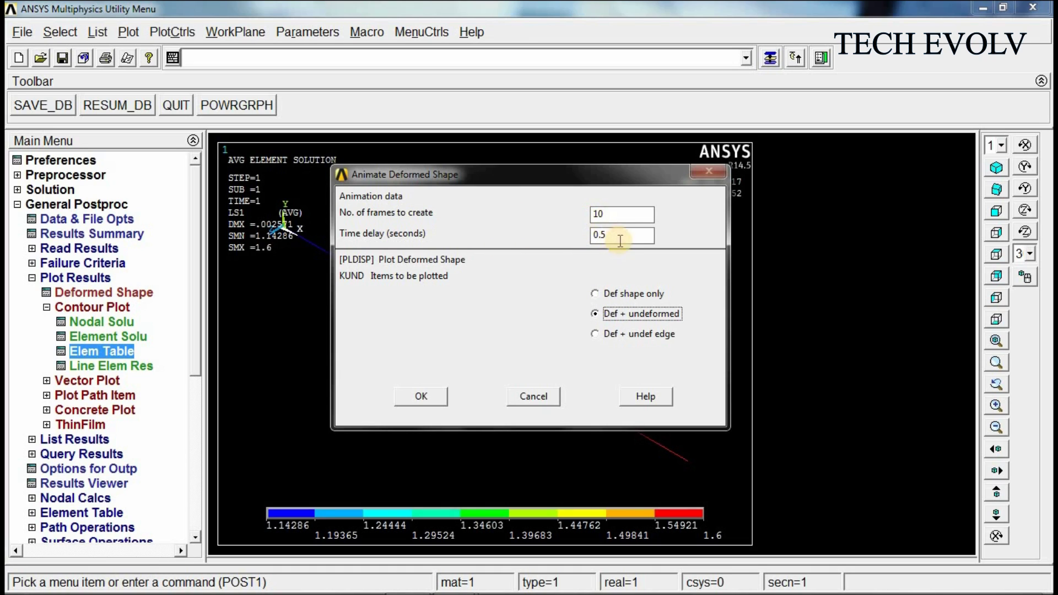
double_click(620, 241)
type("1")
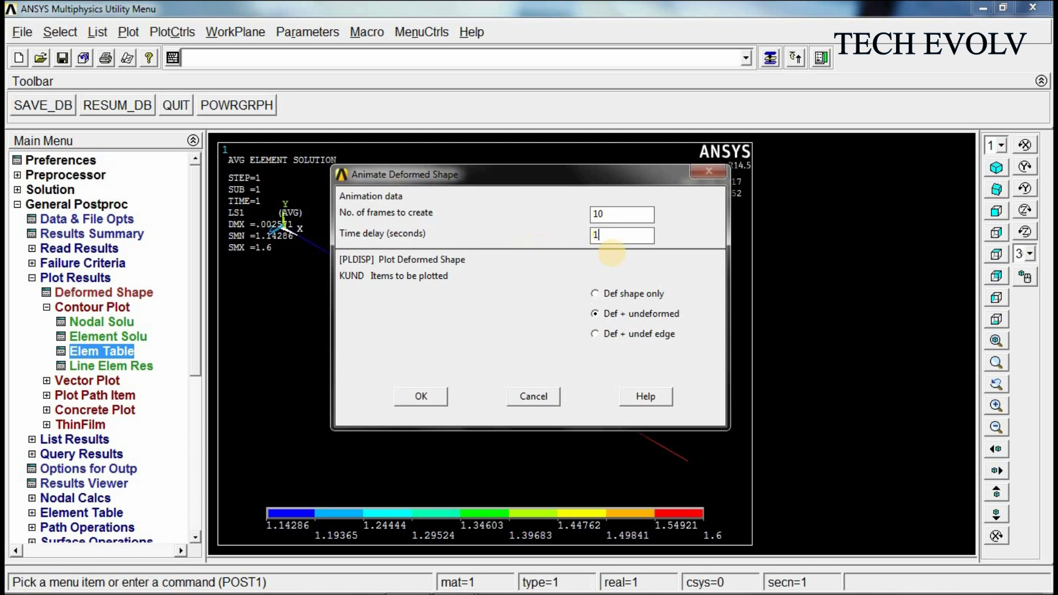
left_click(435, 400)
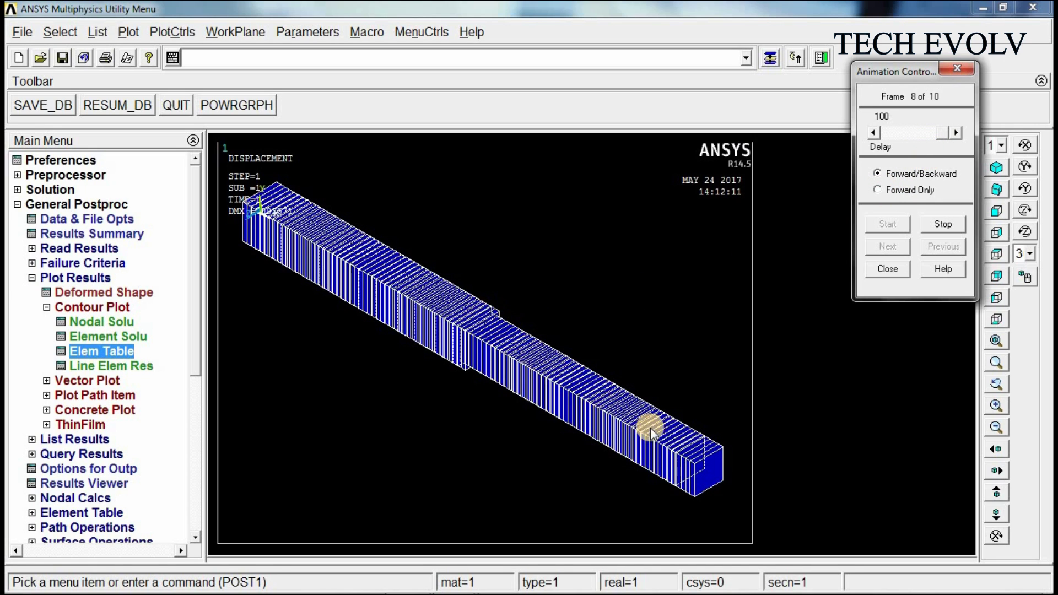
left_click(878, 190)
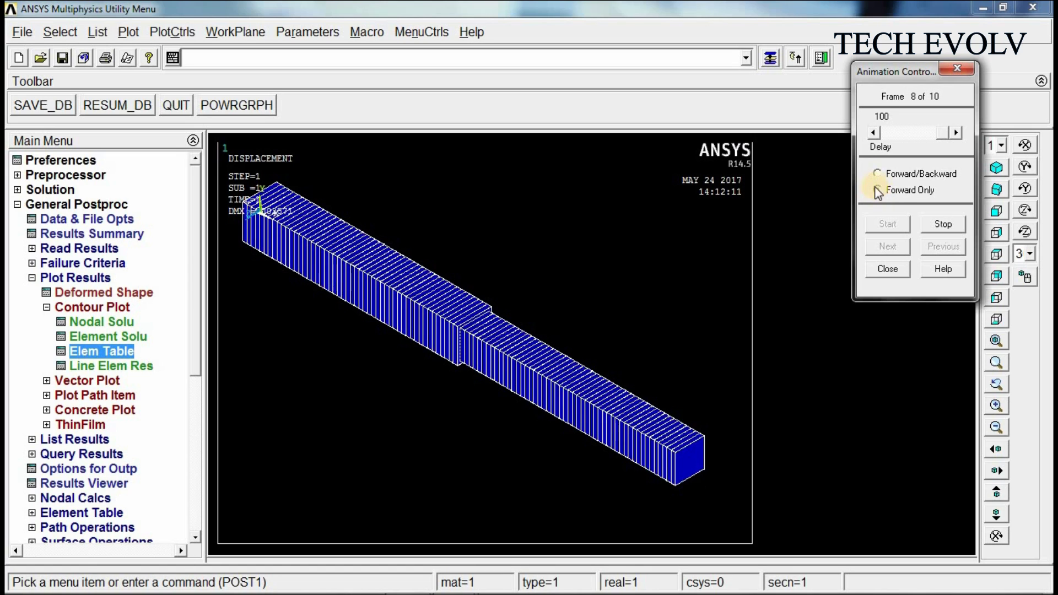